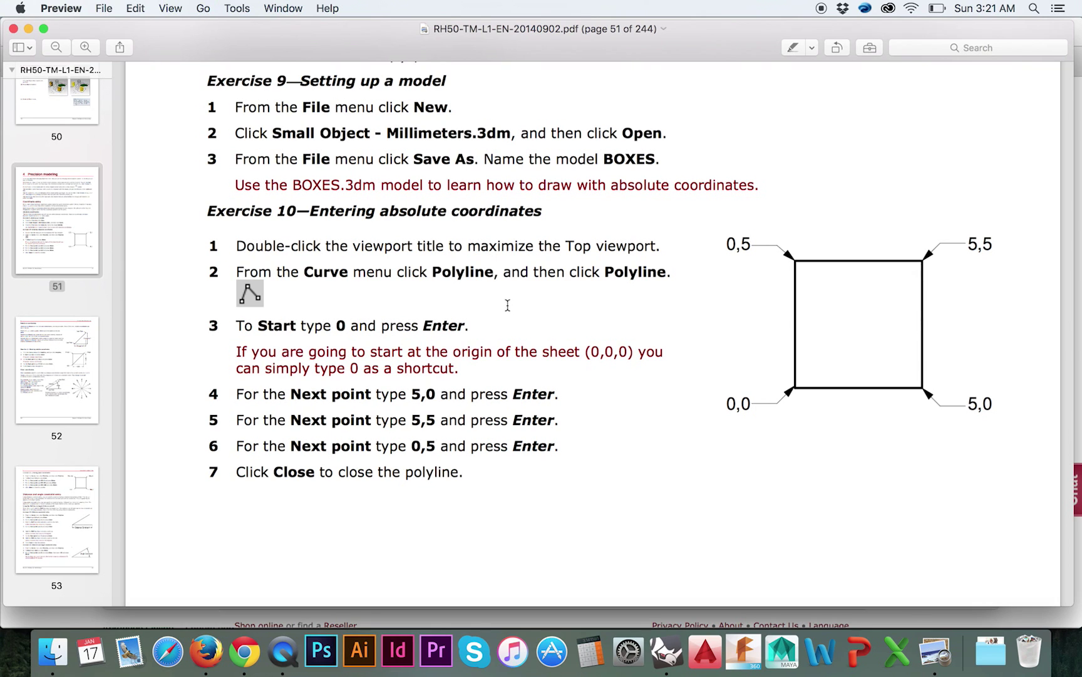
- Switch to Rhinoceros and start a new model from the Small Objects - Millimeters template
{"action": "scroll", "coordinate": [534, 336], "scroll_direction": "up", "scroll_amount": 2}
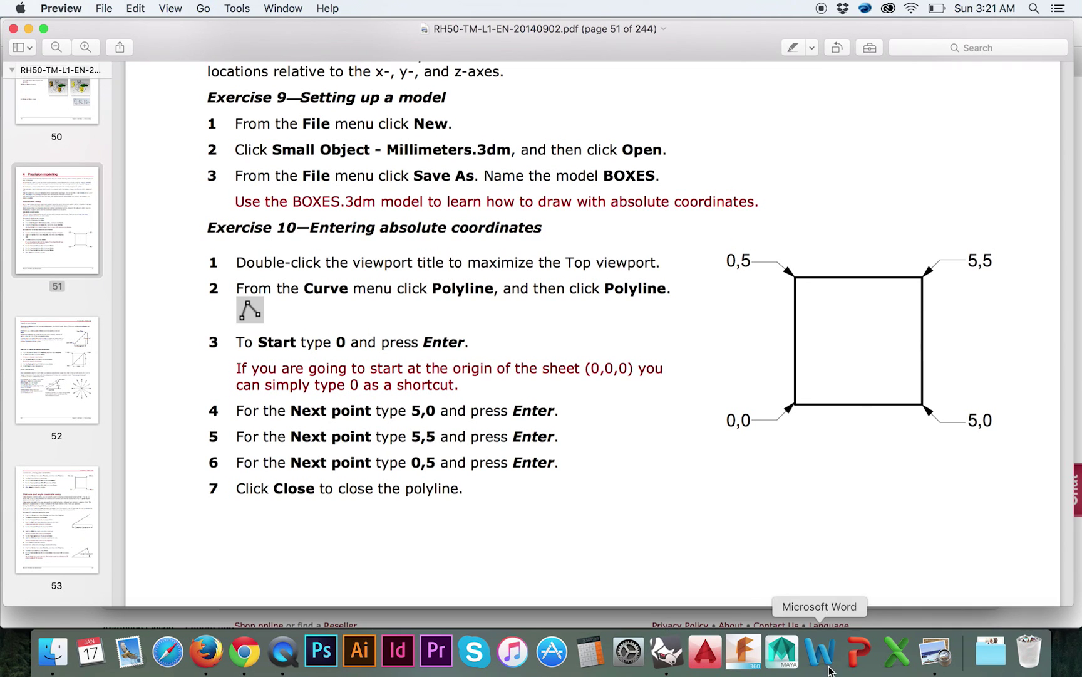
{"action": "left_click", "coordinate": [680, 661]}
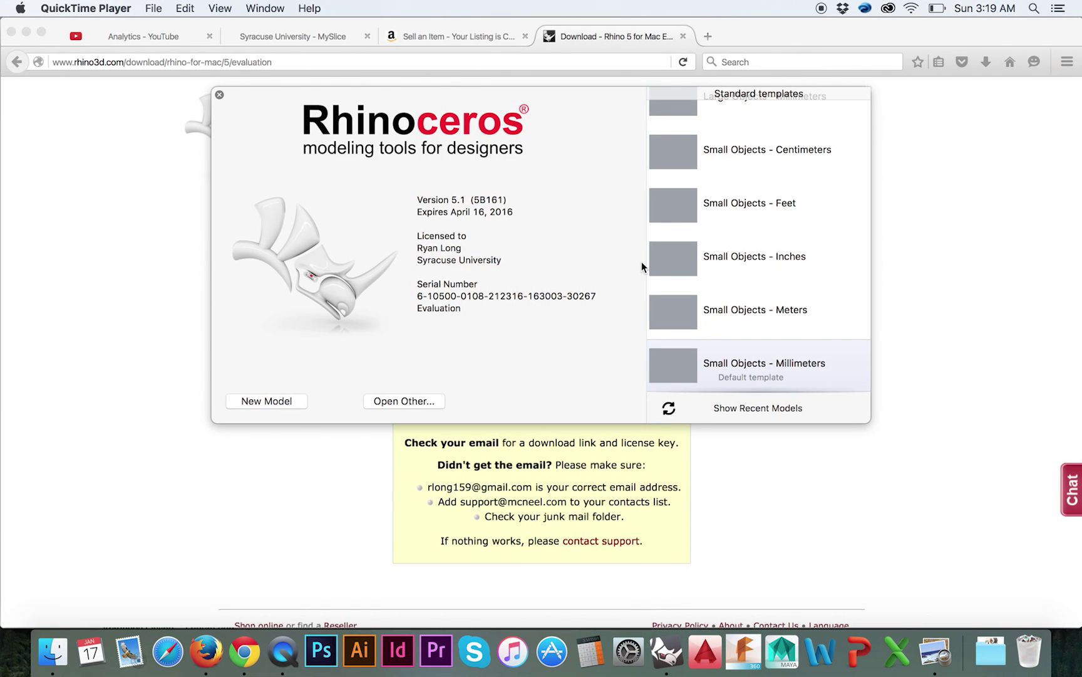
{"action": "scroll", "coordinate": [728, 253], "scroll_direction": "up", "scroll_amount": 5}
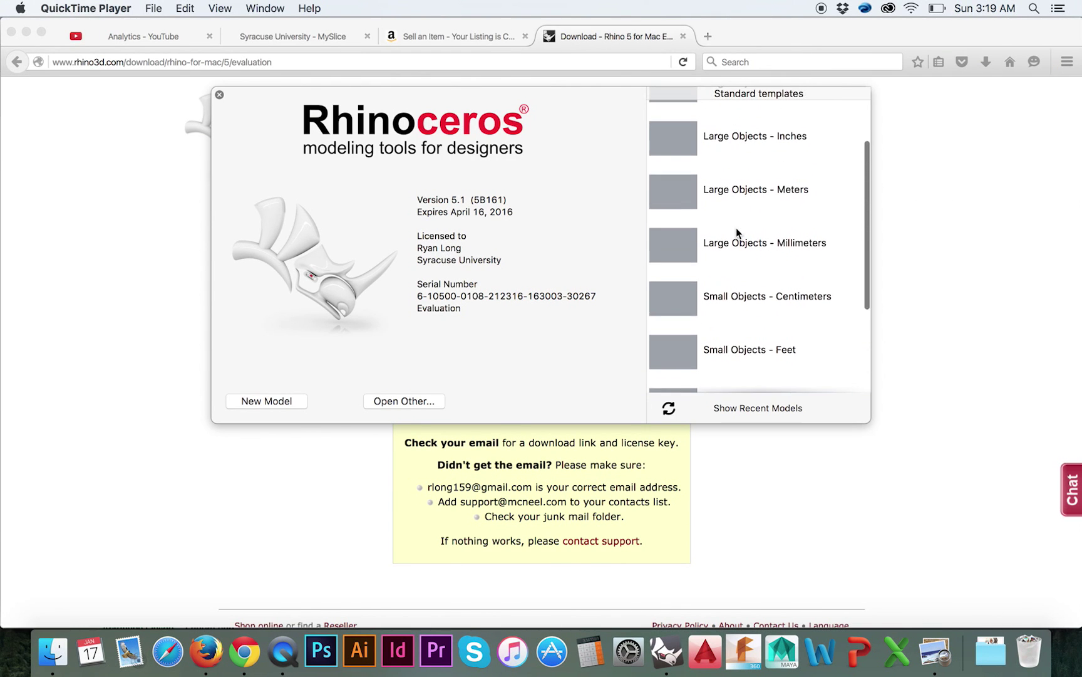
{"action": "scroll", "coordinate": [736, 227], "scroll_direction": "down", "scroll_amount": 3}
{"action": "scroll", "coordinate": [739, 229], "scroll_direction": "down", "scroll_amount": 2}
{"action": "left_click", "coordinate": [774, 363]}
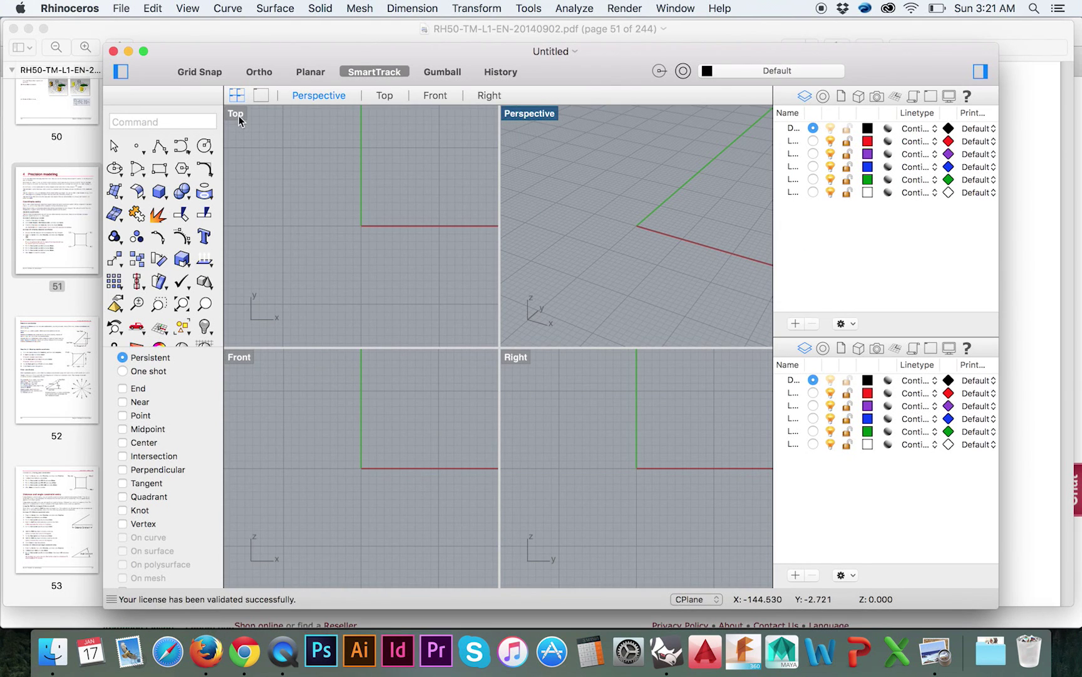
- Activate the Top view, go full screen, and maximize the Top viewport
{"action": "left_click", "coordinate": [239, 120]}
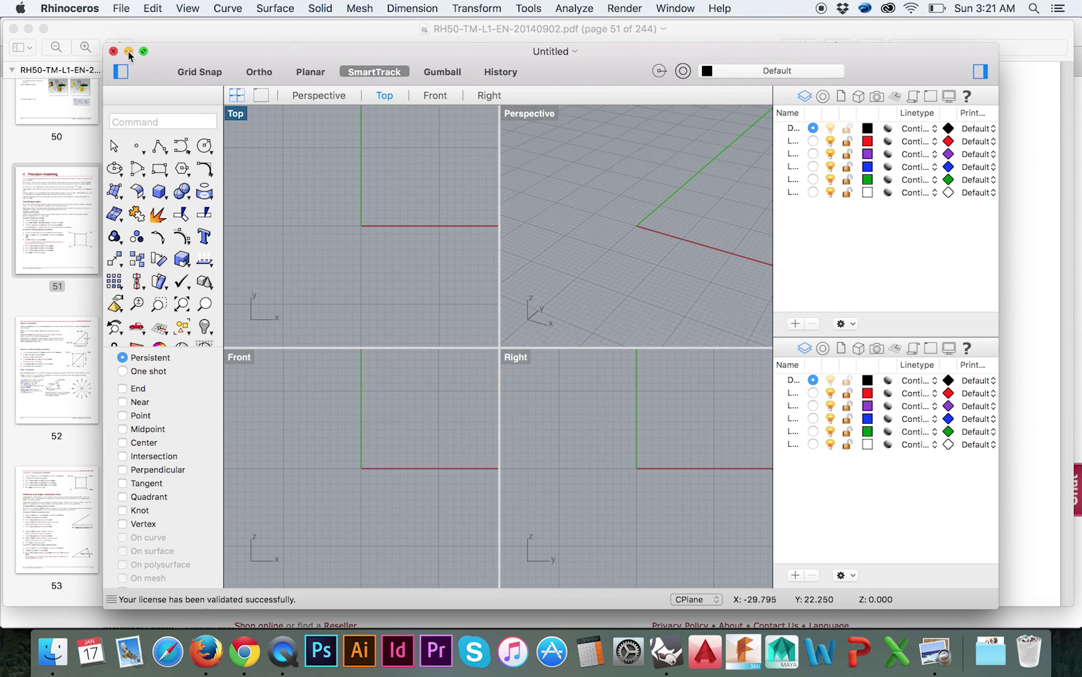
{"action": "key", "text": "ctrl+super+f"}
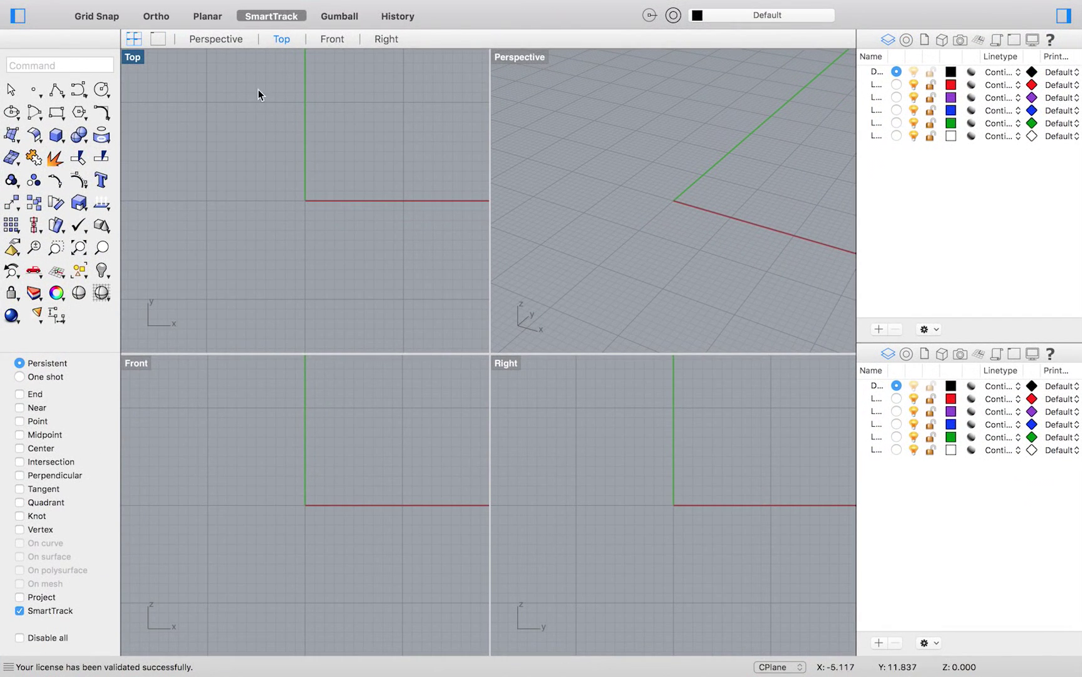
{"action": "mouse_move", "coordinate": [145, 5]}
{"action": "double_click", "coordinate": [138, 58]}
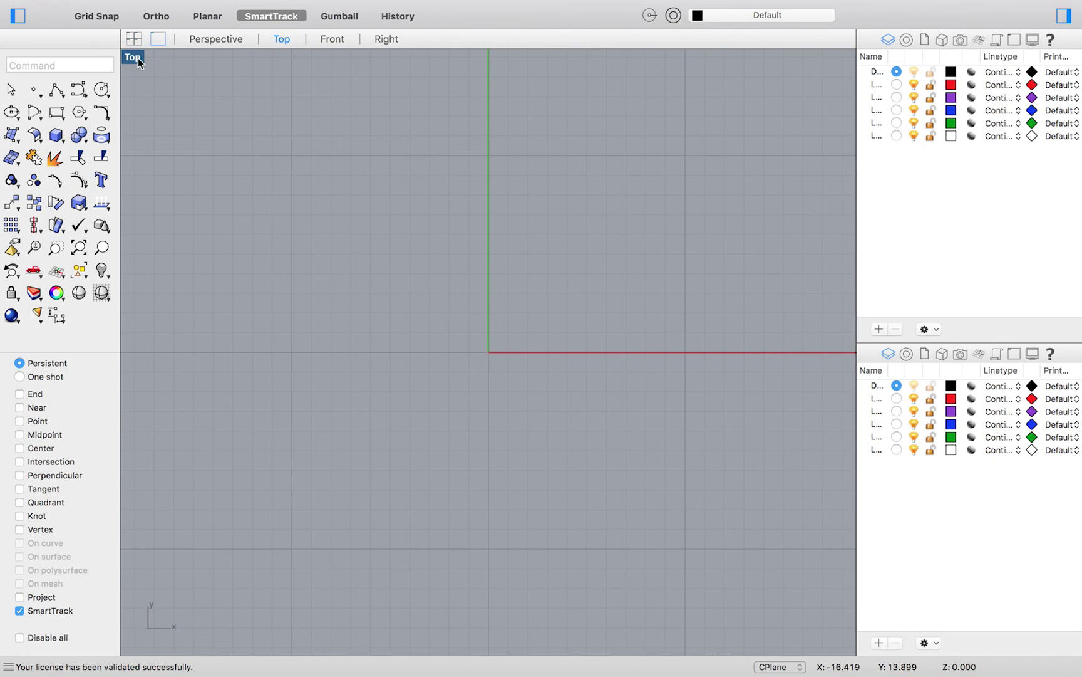
- Start a Polyline with its first point at the origin 0,0
{"action": "left_click", "coordinate": [237, 10]}
{"action": "mouse_move", "coordinate": [305, 78]}
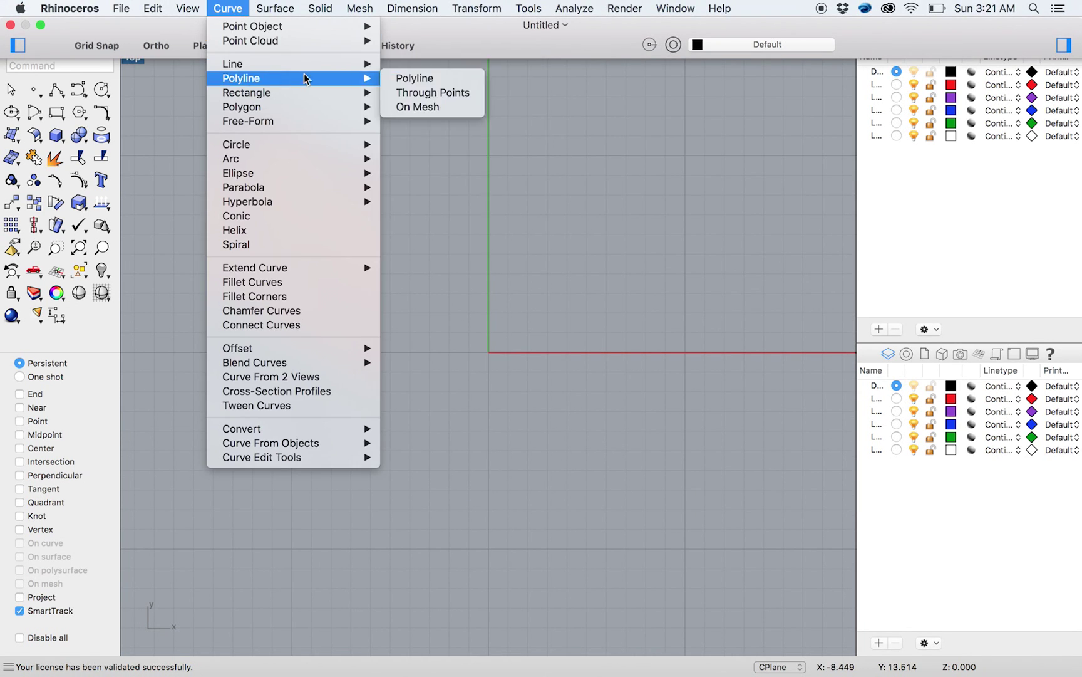
{"action": "left_click", "coordinate": [407, 77]}
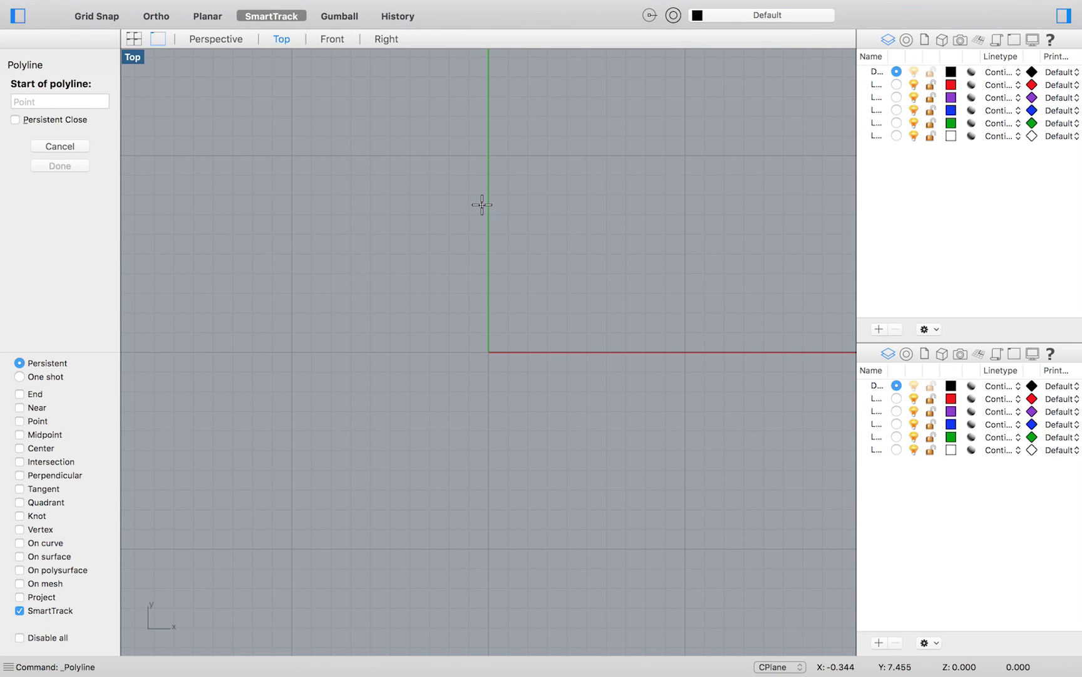
{"action": "type", "text": "0"}
{"action": "key", "text": "Return"}
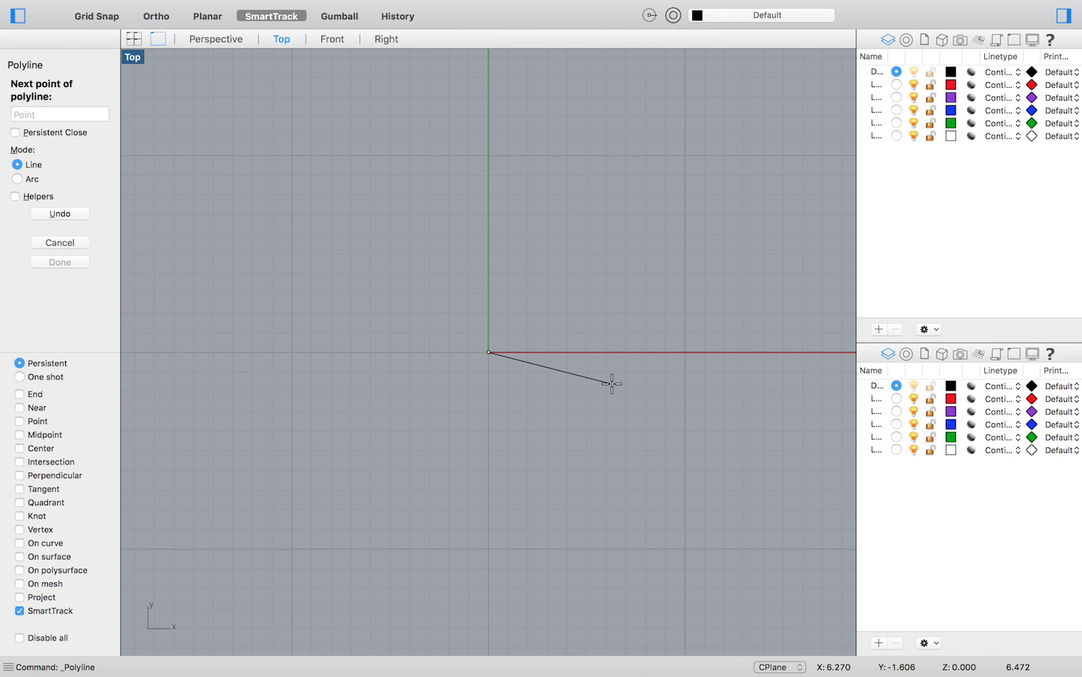
- Add vertices 5,0, 5,5 and 0,5, close the square, and select it
{"action": "type", "text": "5"}
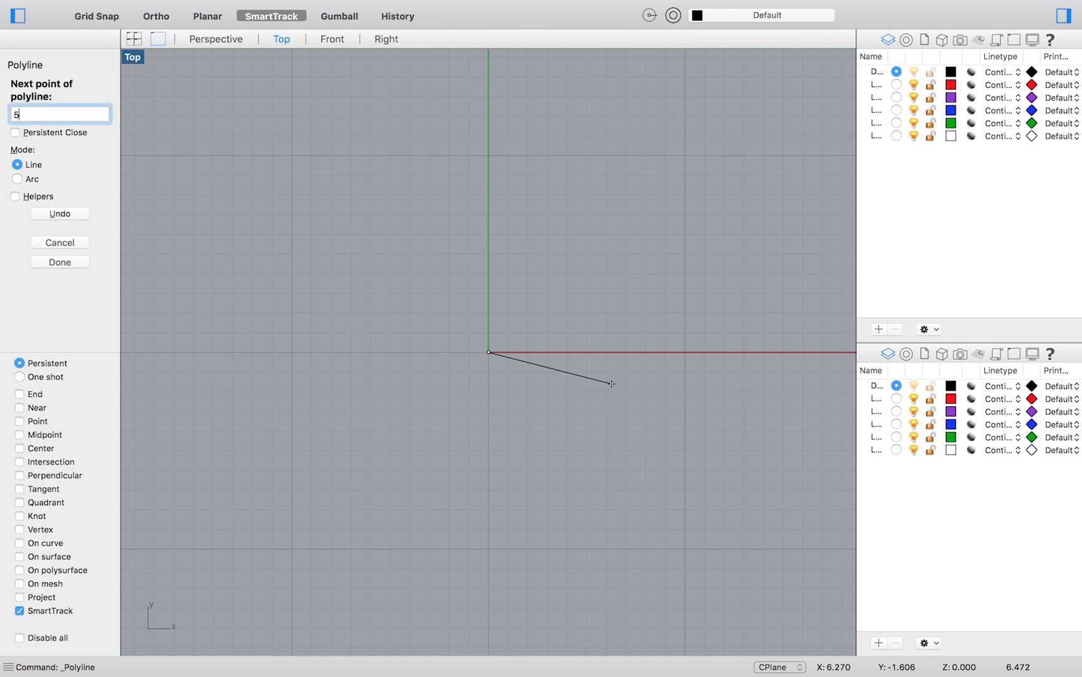
{"action": "type", "text": ",0"}
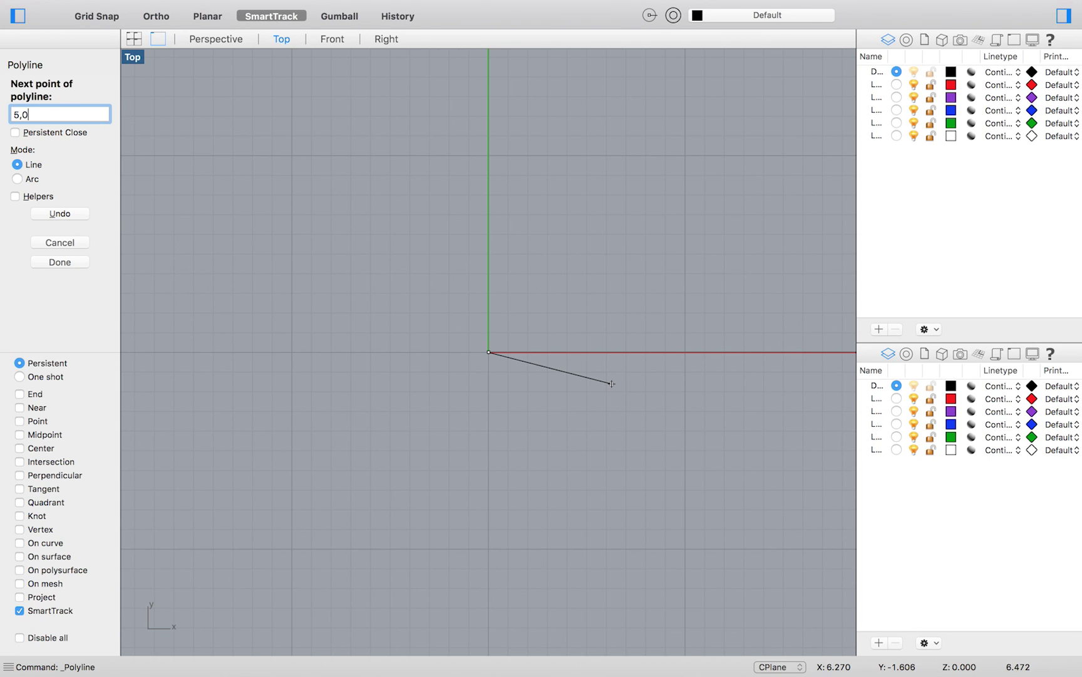
{"action": "key", "text": "Return"}
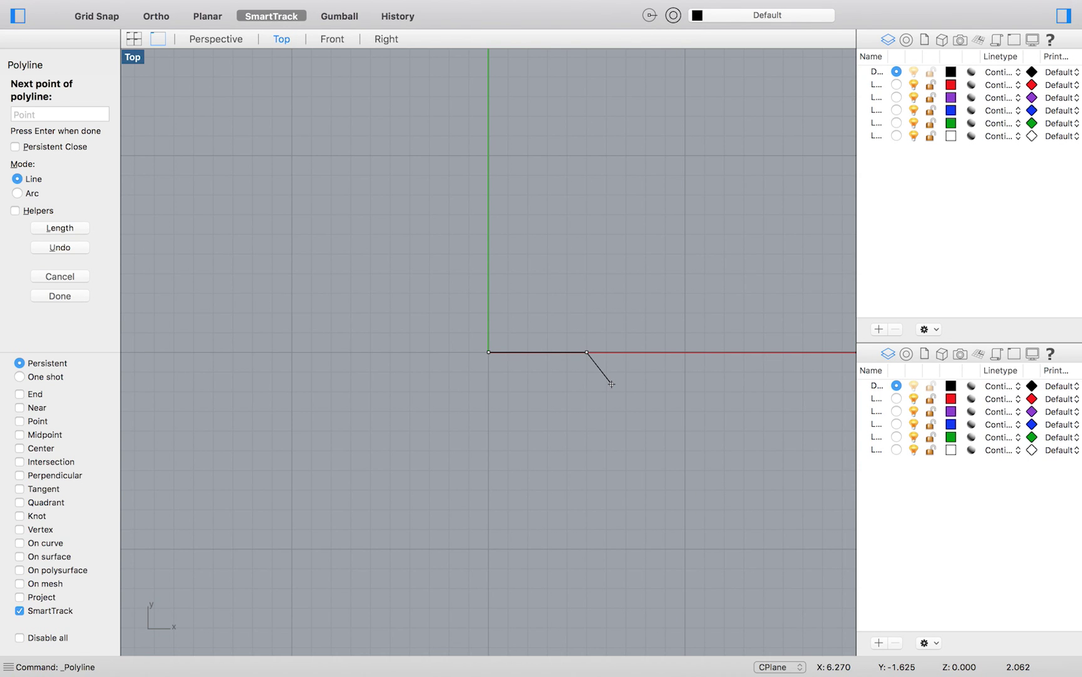
{"action": "type", "text": "5,5"}
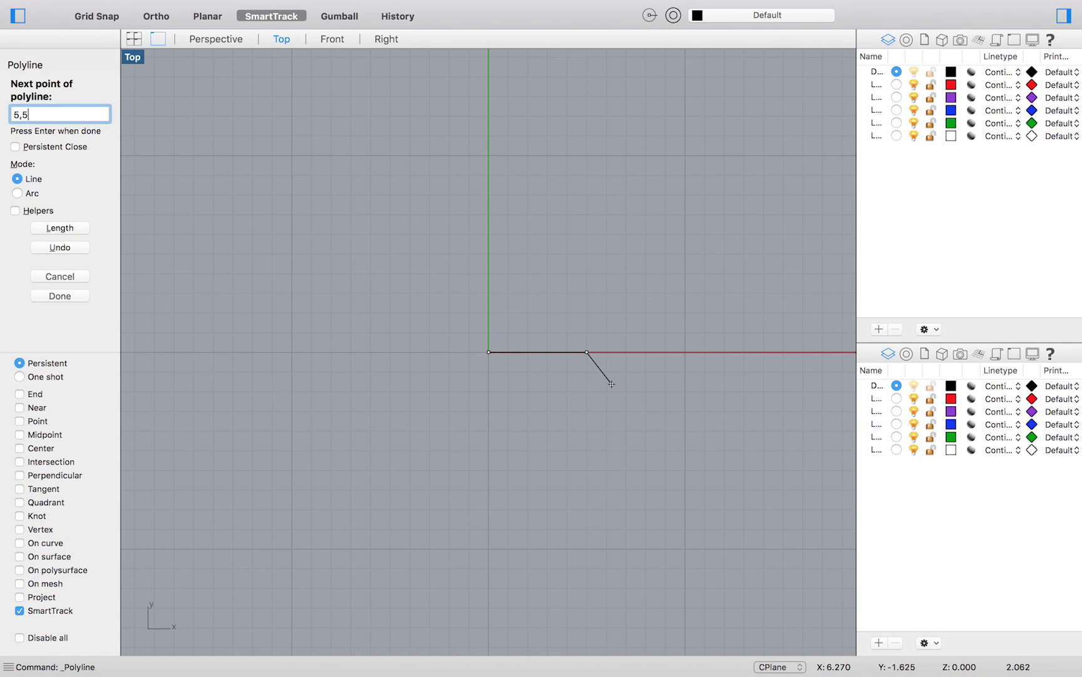
{"action": "key", "text": "Return"}
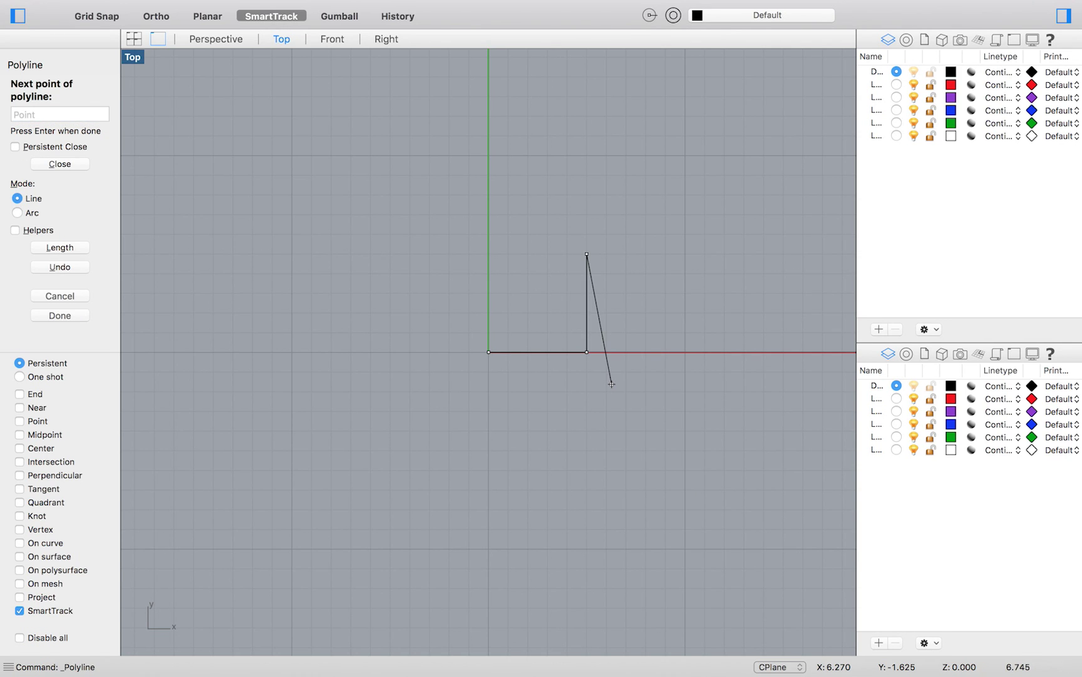
{"action": "type", "text": "0,5"}
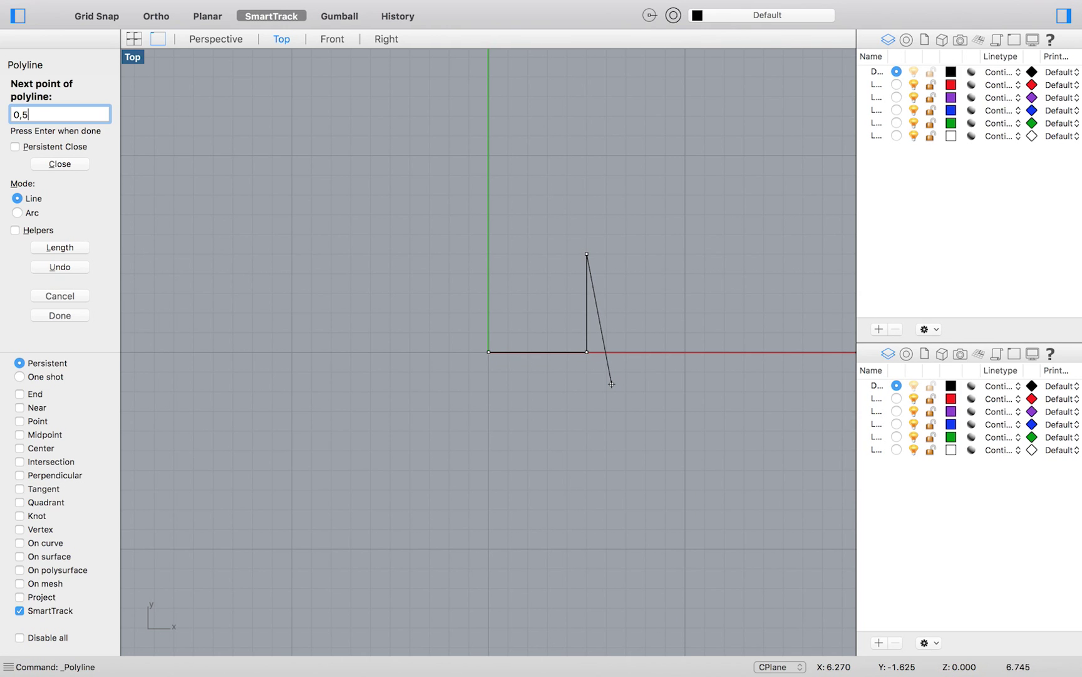
{"action": "key", "text": "Return"}
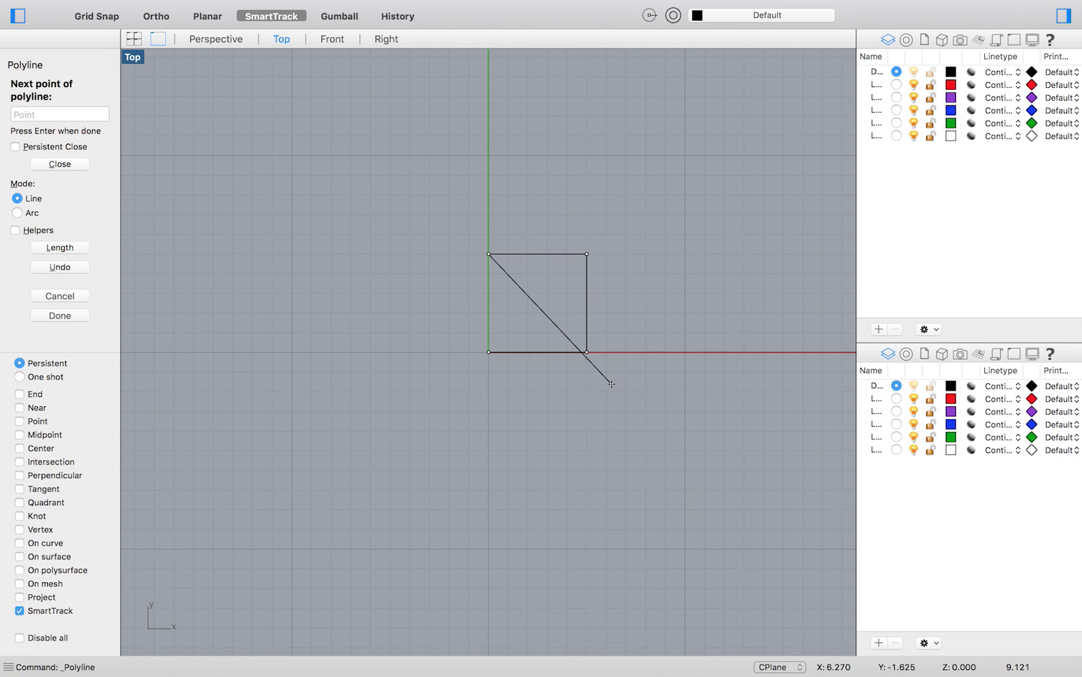
{"action": "left_click", "coordinate": [61, 164]}
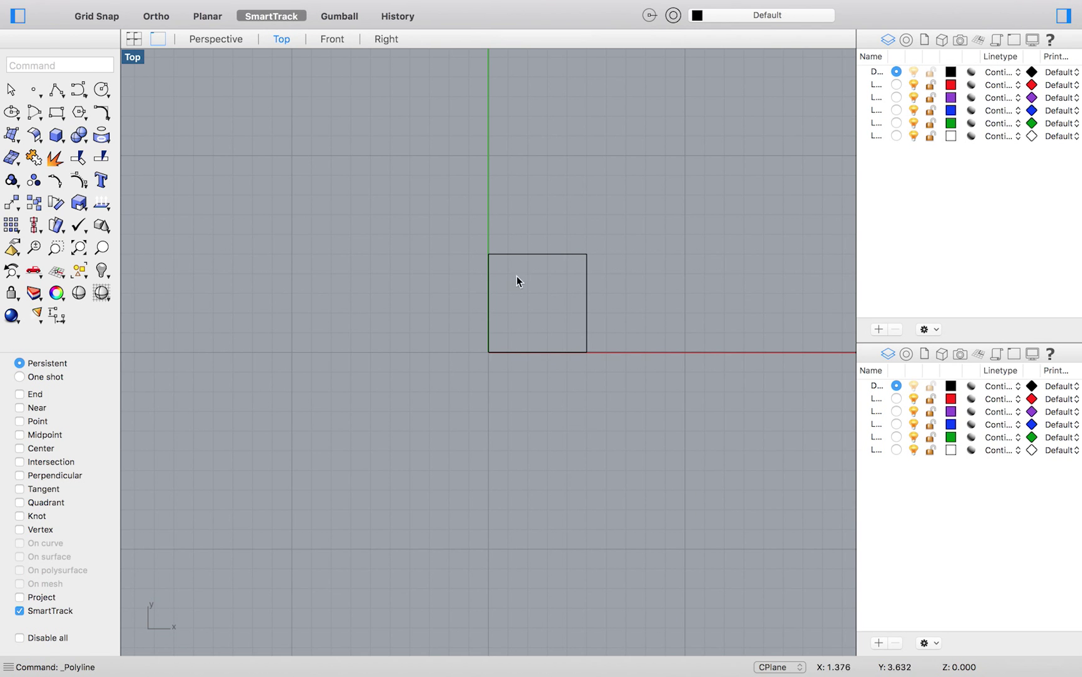
{"action": "left_click", "coordinate": [528, 254]}
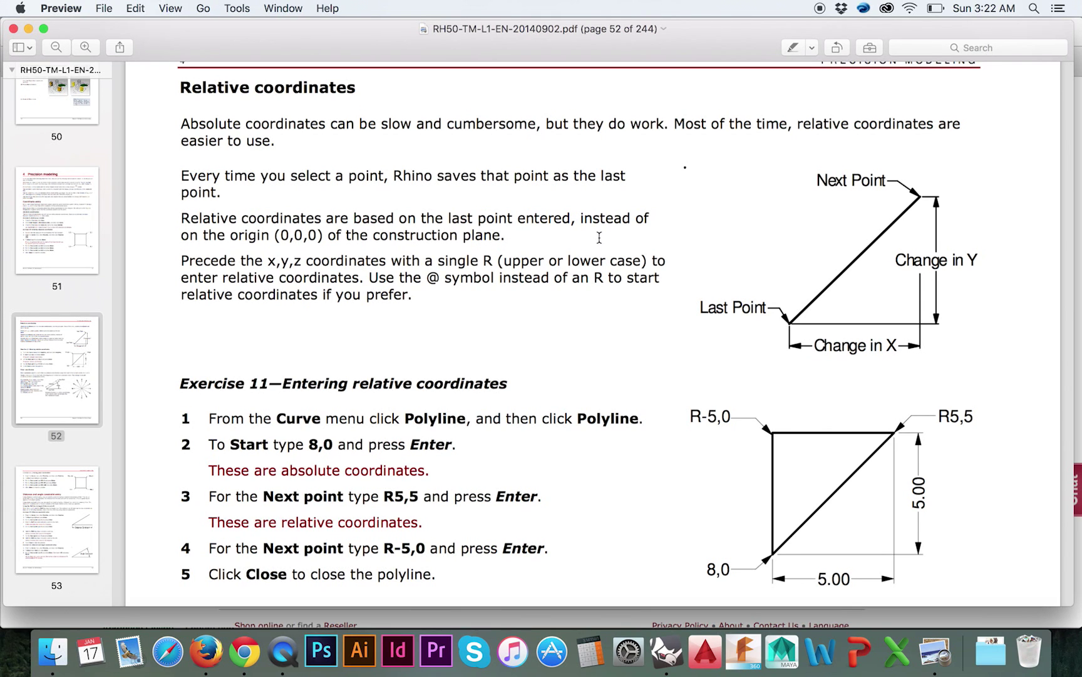
- Back in Rhino, start a second Polyline with its first point at 8,0
{"action": "key", "text": "super+Tab"}
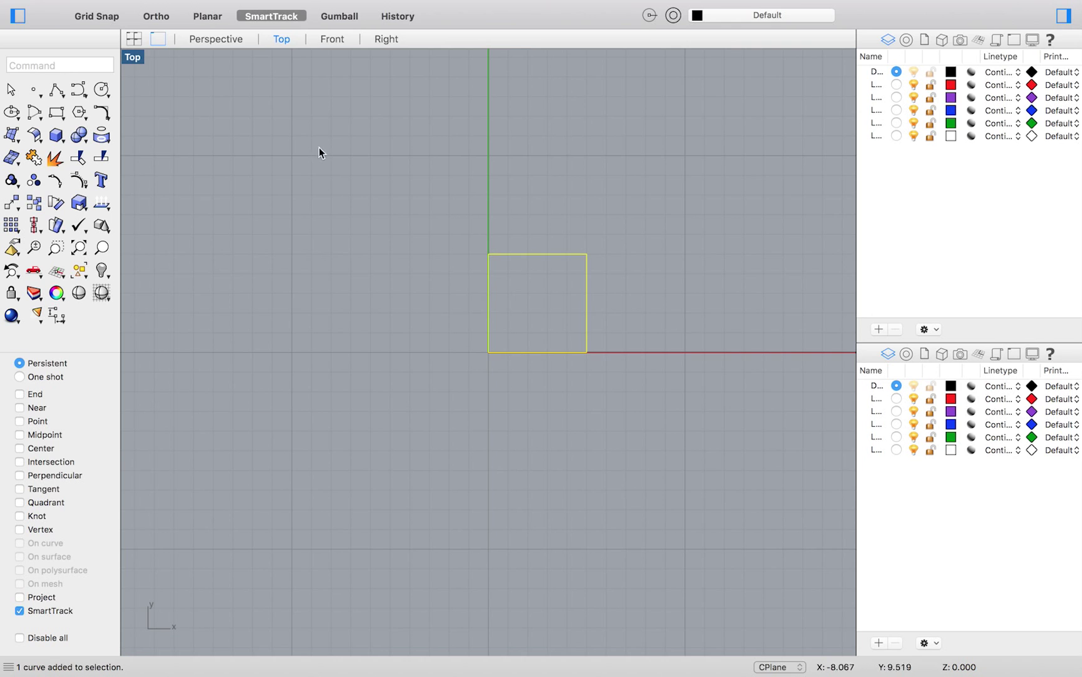
{"action": "left_click", "coordinate": [231, 9]}
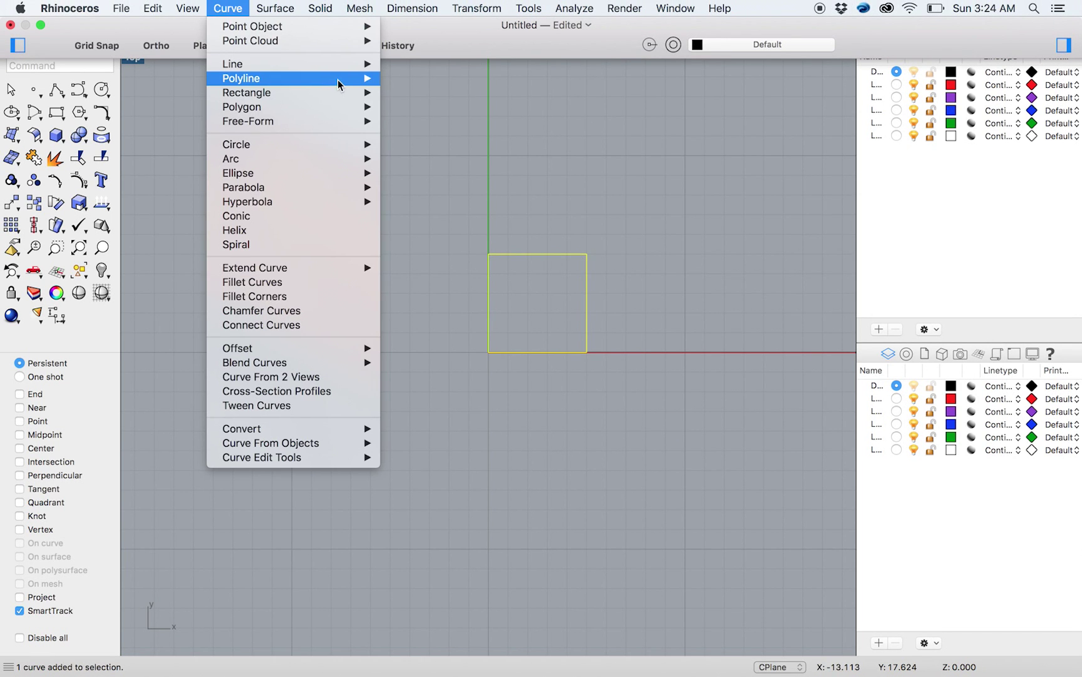
{"action": "mouse_move", "coordinate": [358, 78]}
{"action": "left_click", "coordinate": [430, 78]}
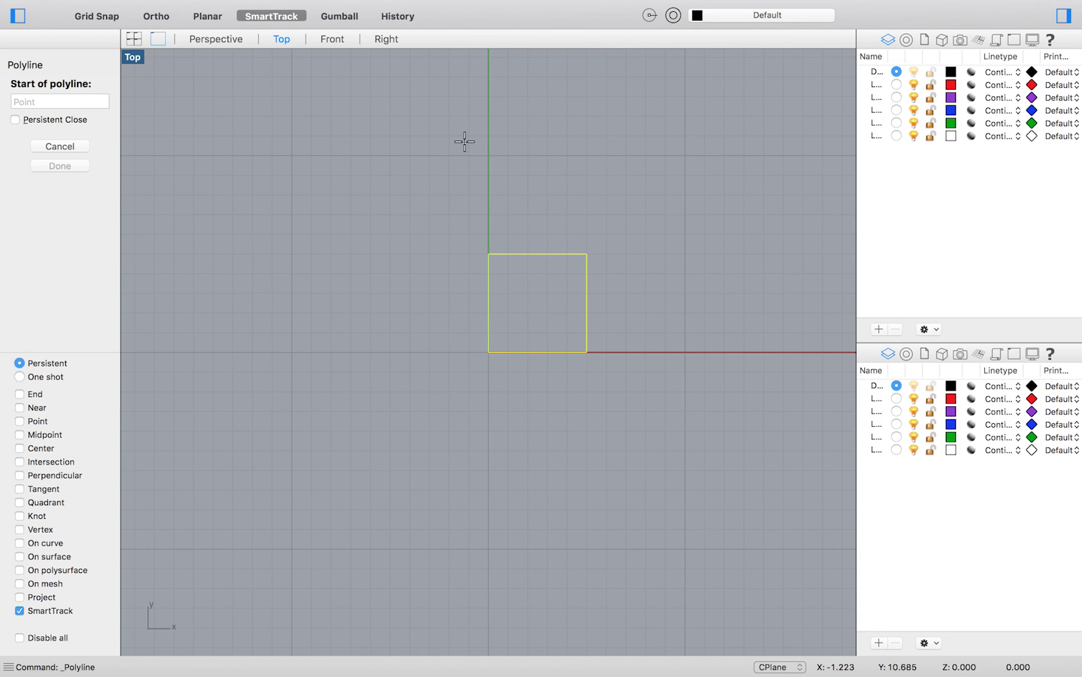
{"action": "type", "text": "8"}
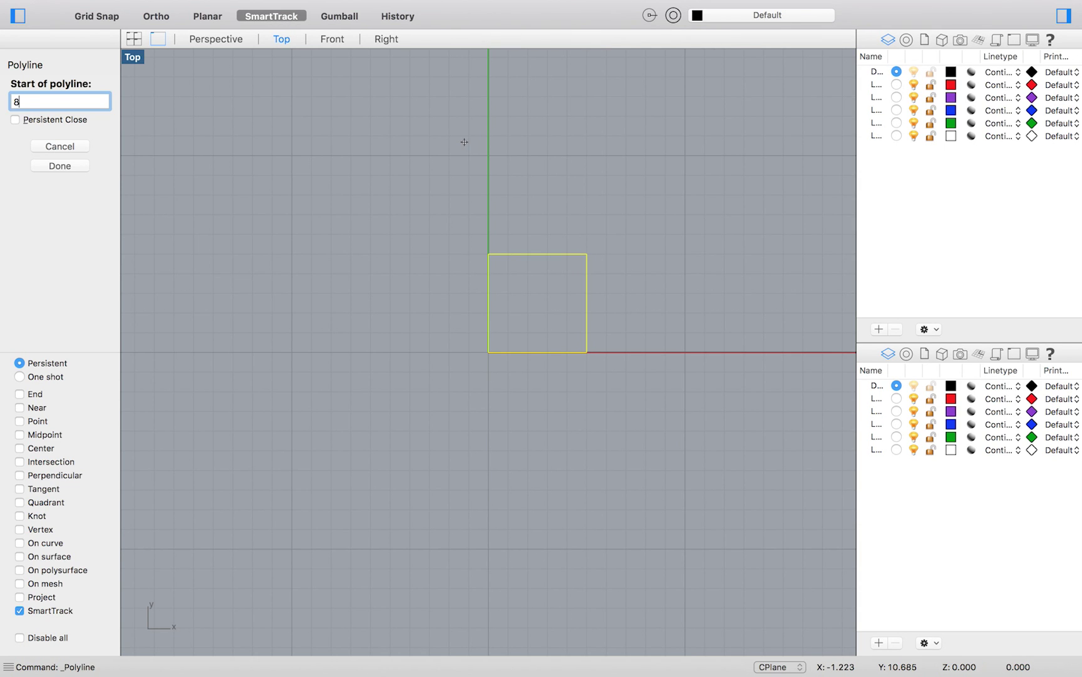
{"action": "type", "text": ",0"}
{"action": "key", "text": "Return"}
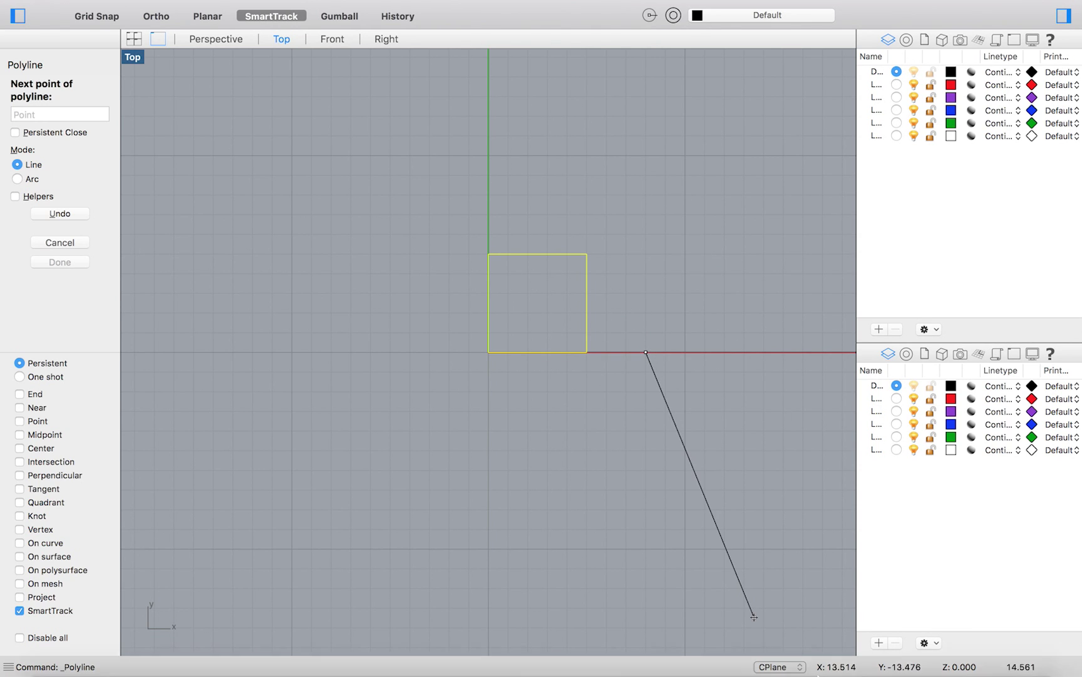
{"action": "mouse_move", "coordinate": [852, 642]}
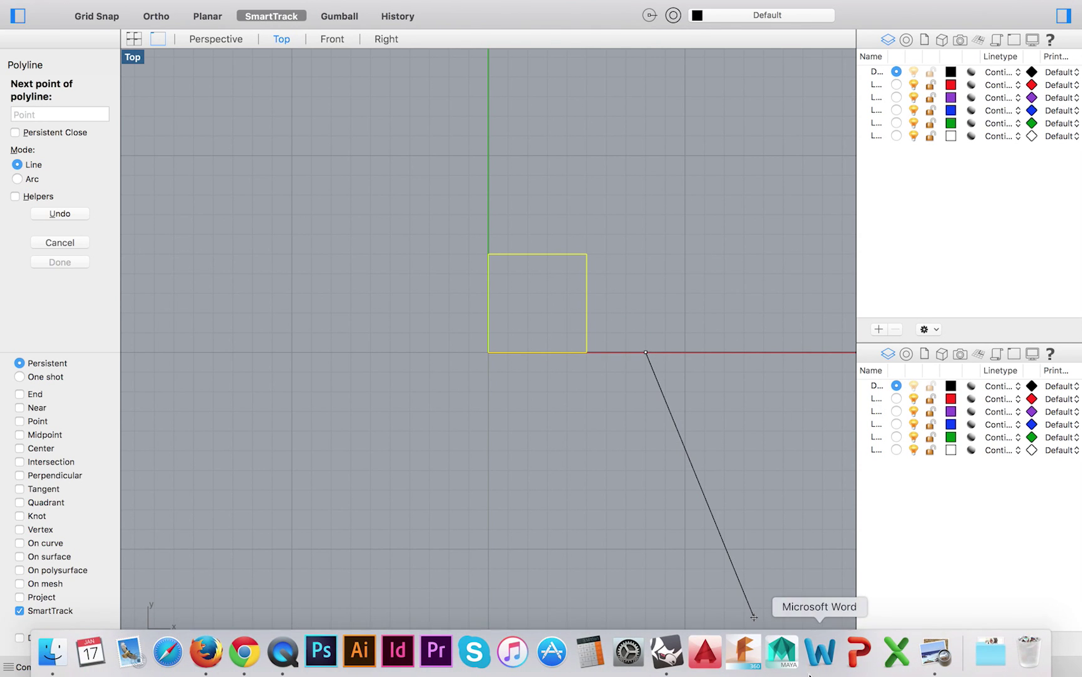
- Bring the Preview manual to the front at page 52's Exercise 11
{"action": "left_click", "coordinate": [931, 651]}
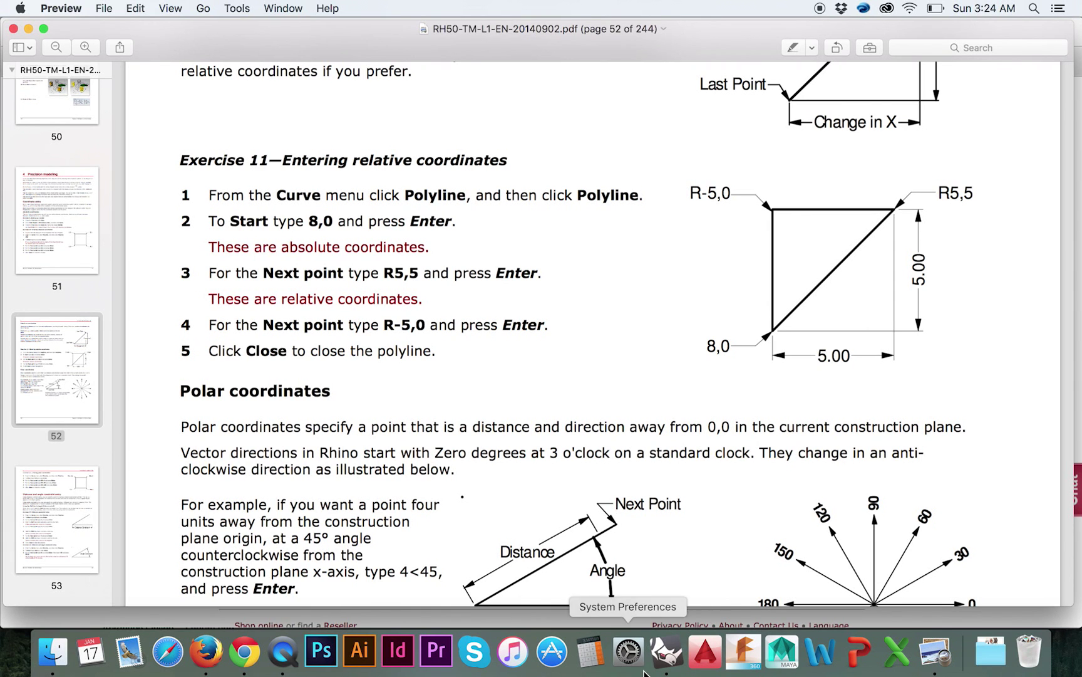
- Continue the polyline with relative points r5,5 and r-5,0, then close the triangle
{"action": "left_click", "coordinate": [666, 651]}
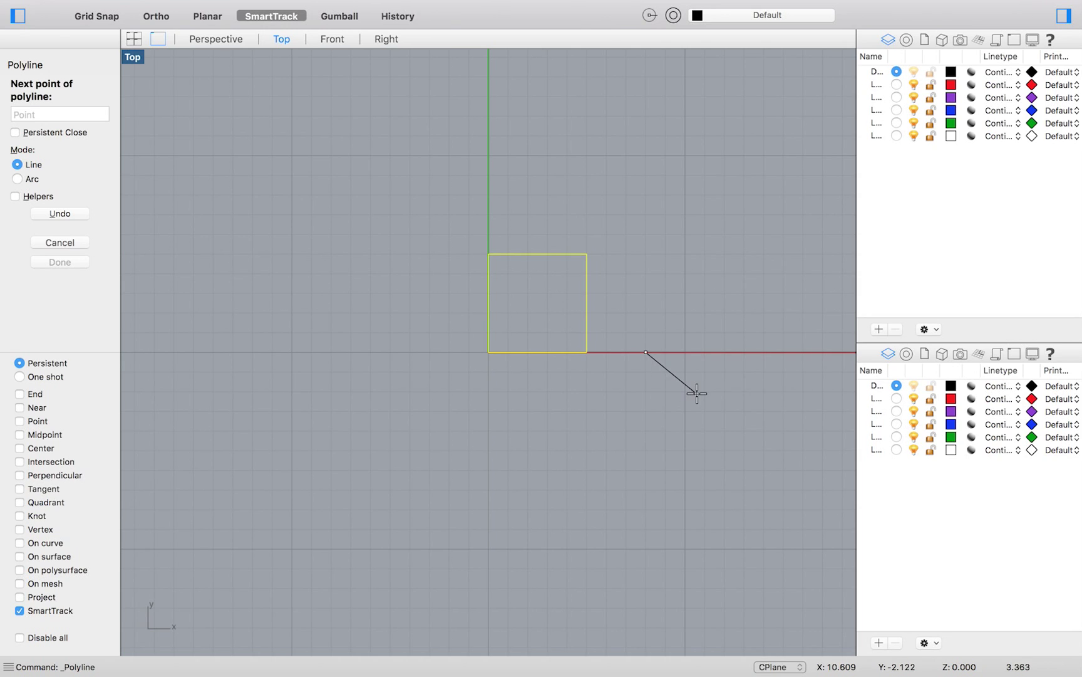
{"action": "type", "text": "r5"}
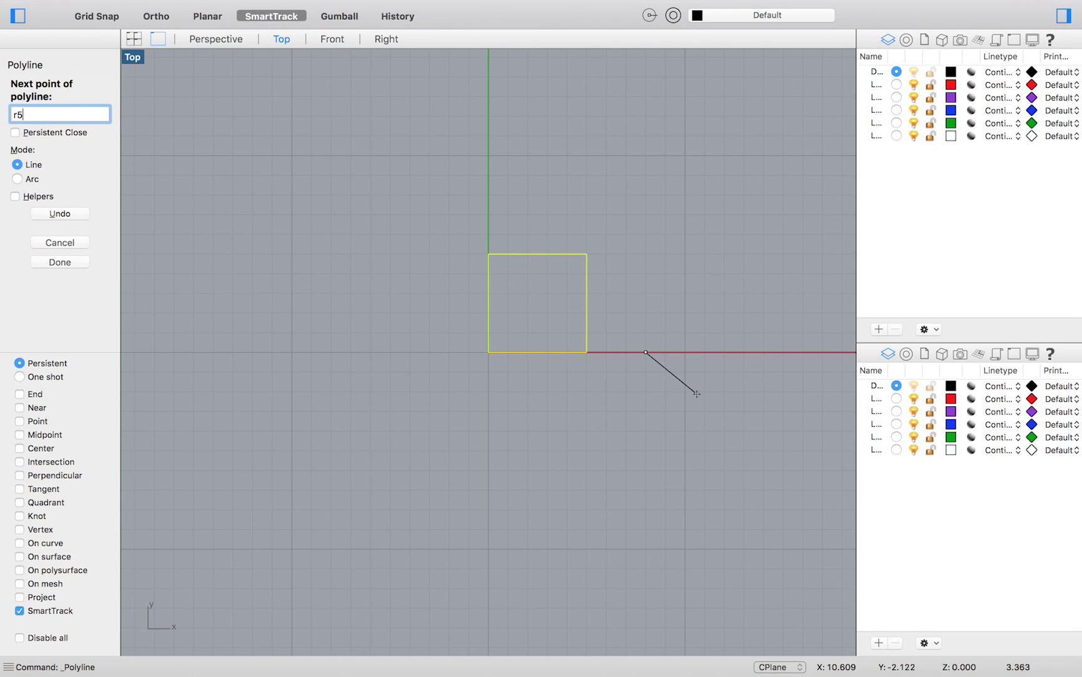
{"action": "type", "text": ",5"}
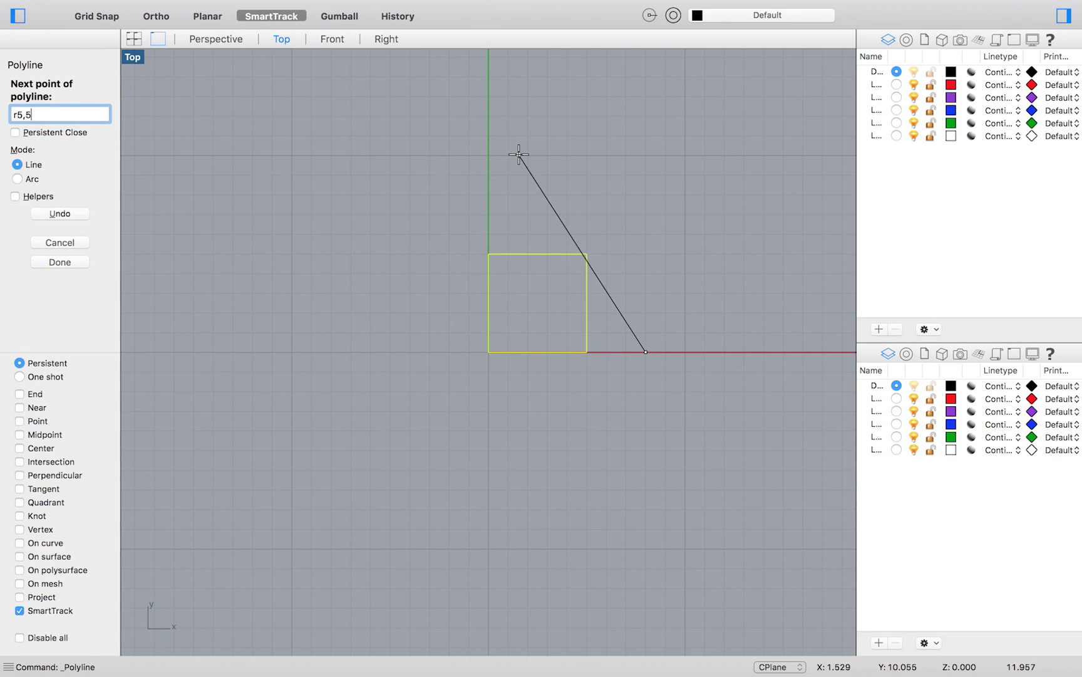
{"action": "key", "text": "Return"}
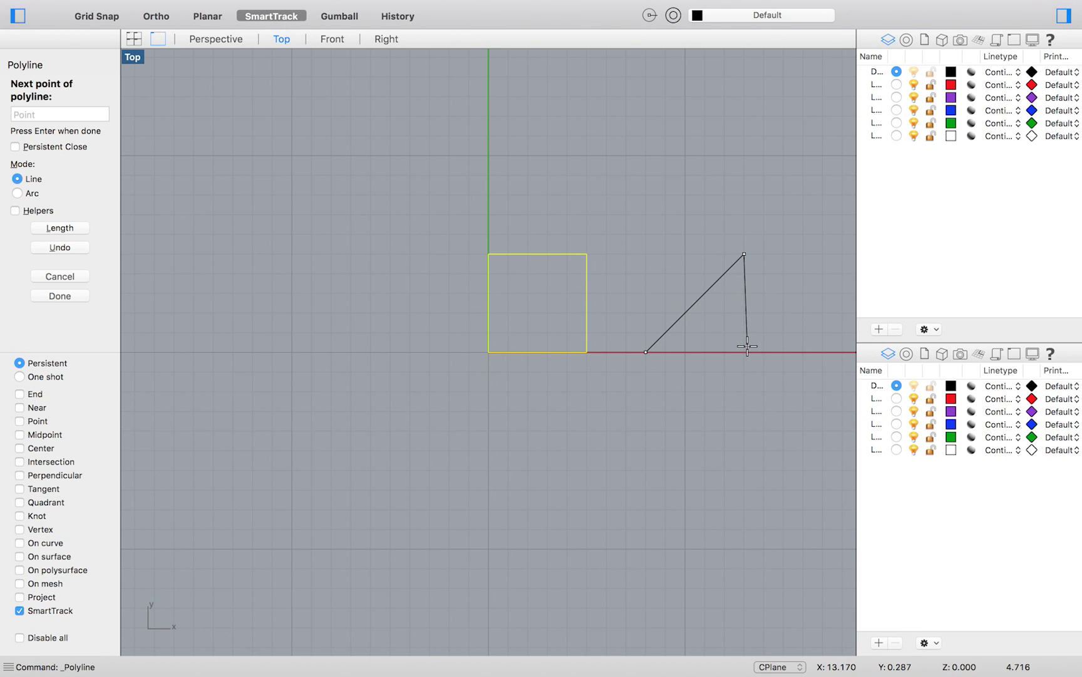
{"action": "type", "text": "r-"}
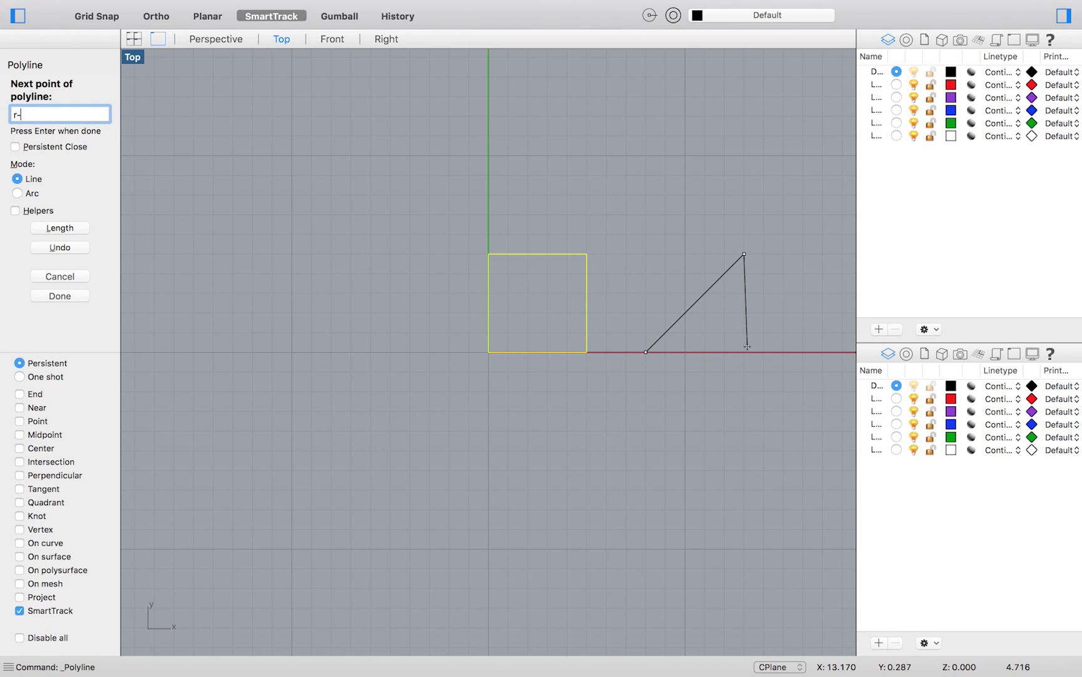
{"action": "type", "text": "5,0"}
{"action": "key", "text": "Return"}
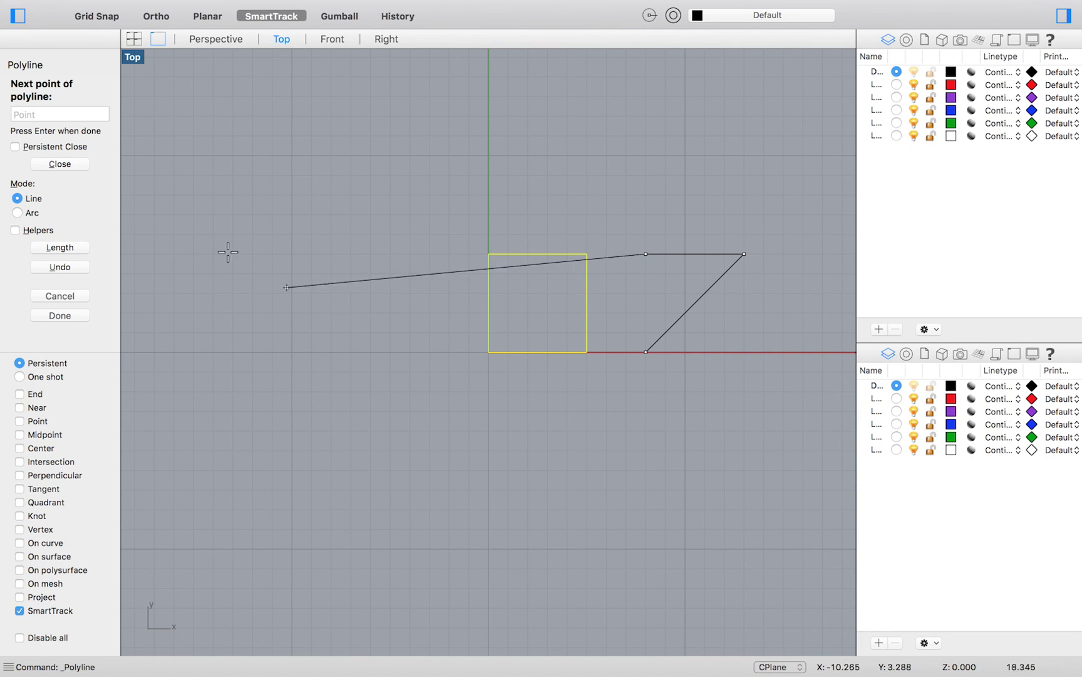
{"action": "left_click", "coordinate": [61, 164]}
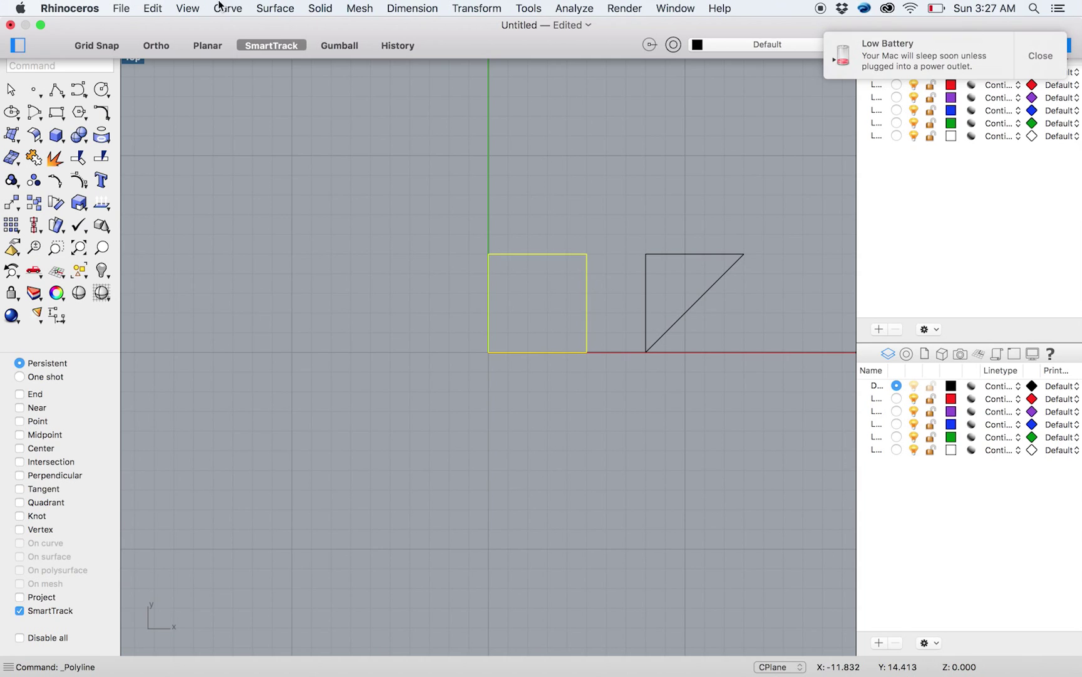
{"action": "left_click", "coordinate": [227, 8]}
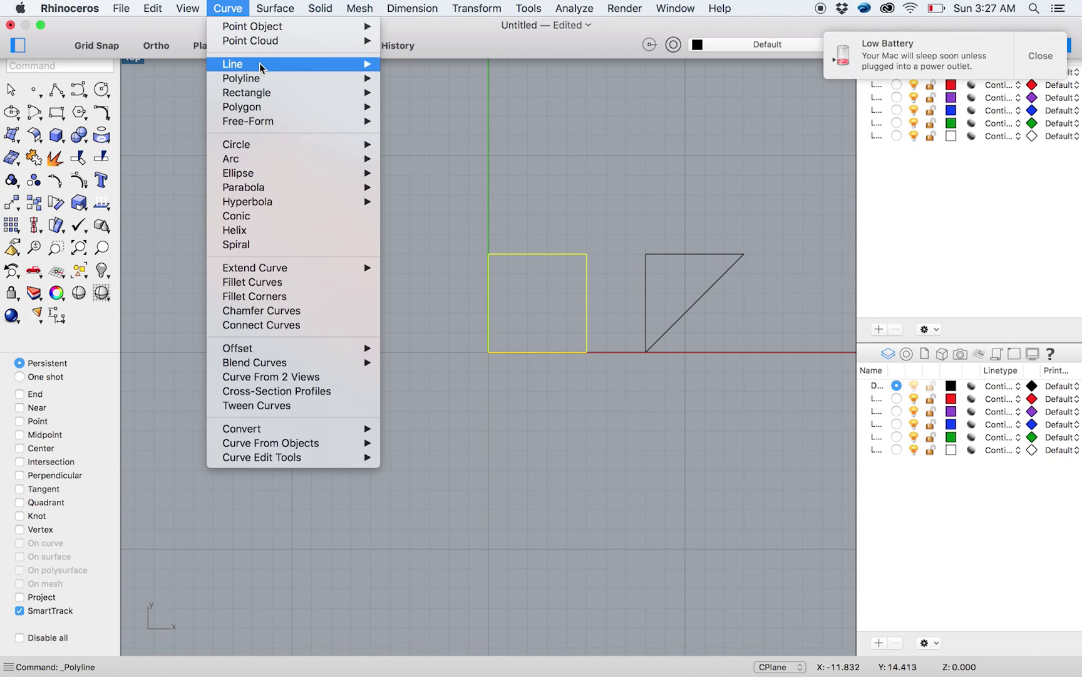
- Start a third Polyline at 0,8, checking the manual for the next step
{"action": "mouse_move", "coordinate": [291, 77]}
{"action": "left_click", "coordinate": [409, 79]}
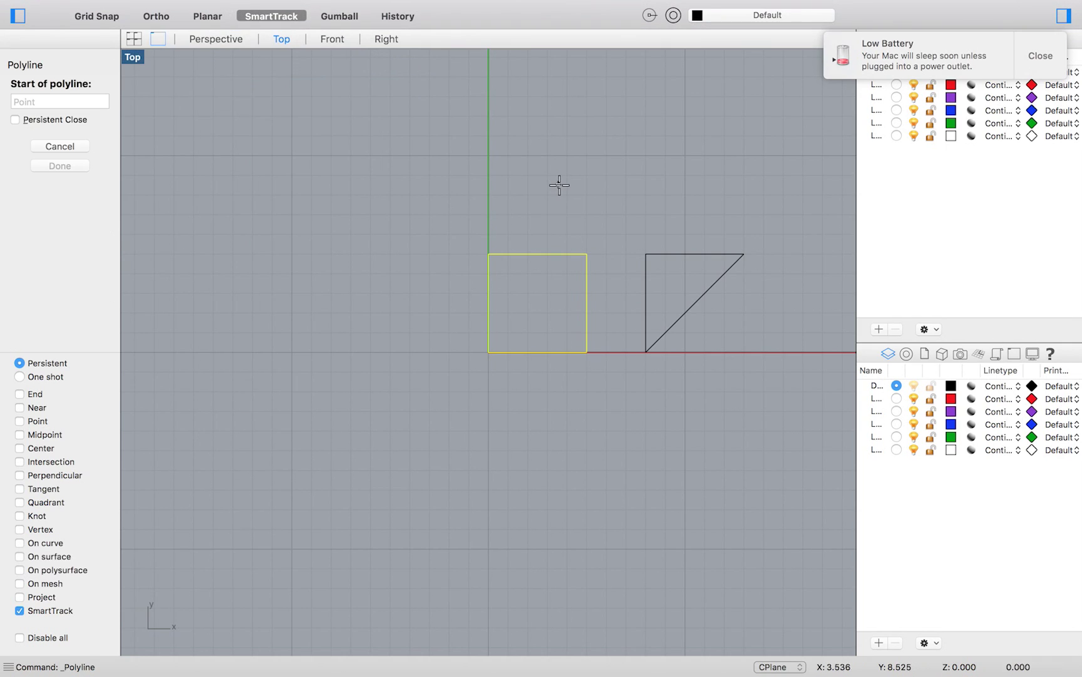
{"action": "type", "text": "0,"}
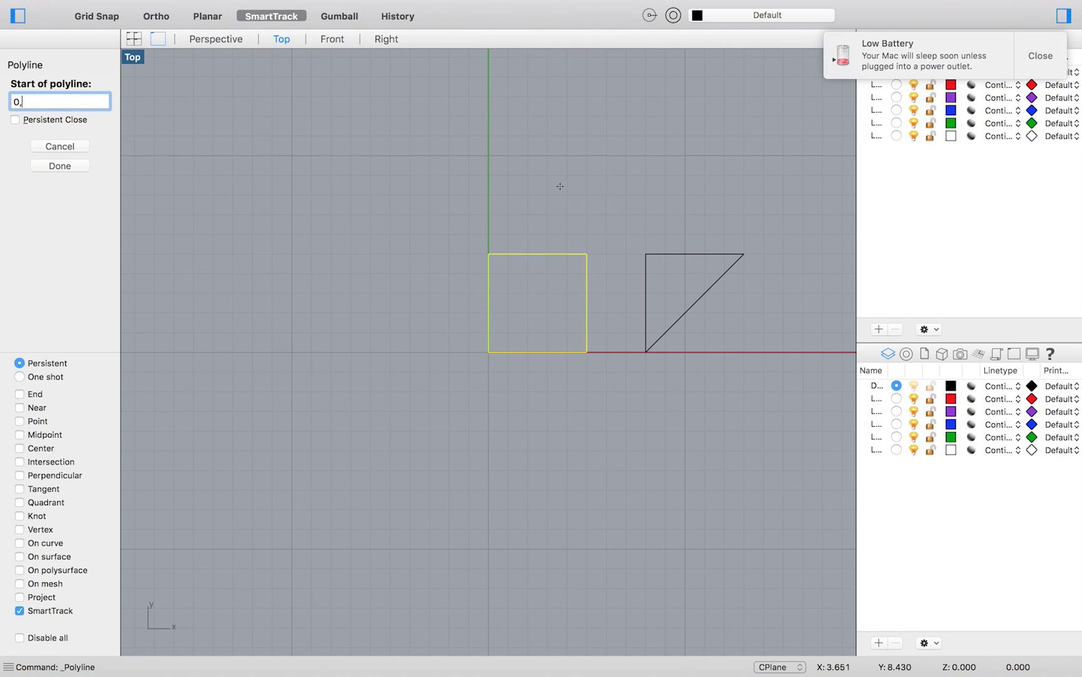
{"action": "type", "text": "8"}
{"action": "key", "text": "Return"}
{"action": "key", "text": "super+Tab"}
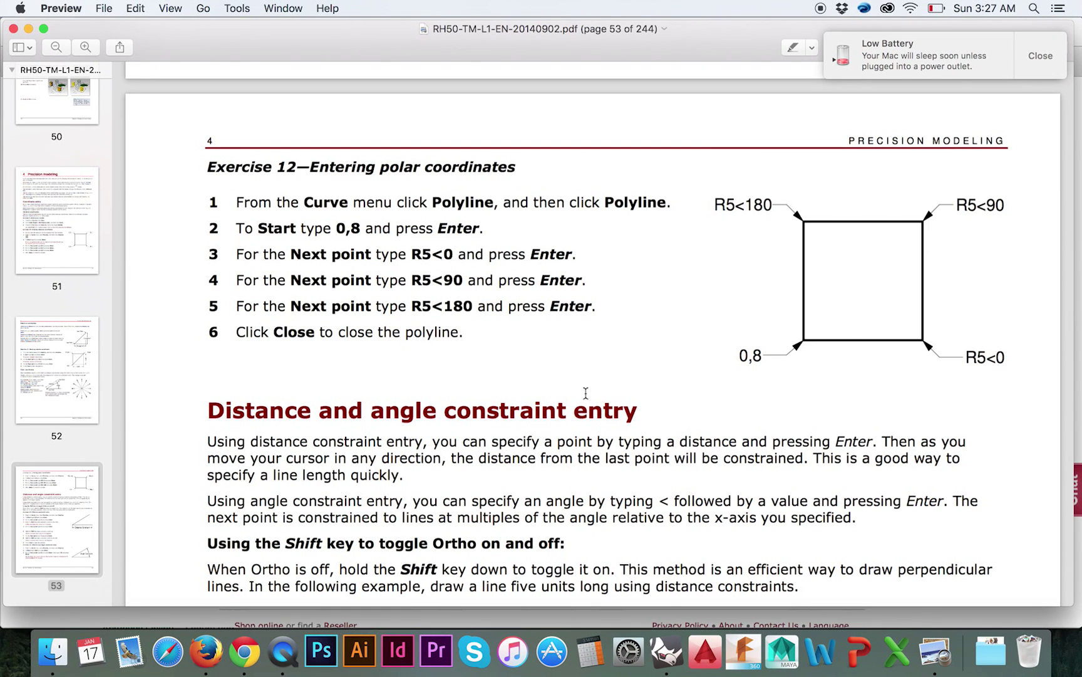
{"action": "key", "text": "super+Tab"}
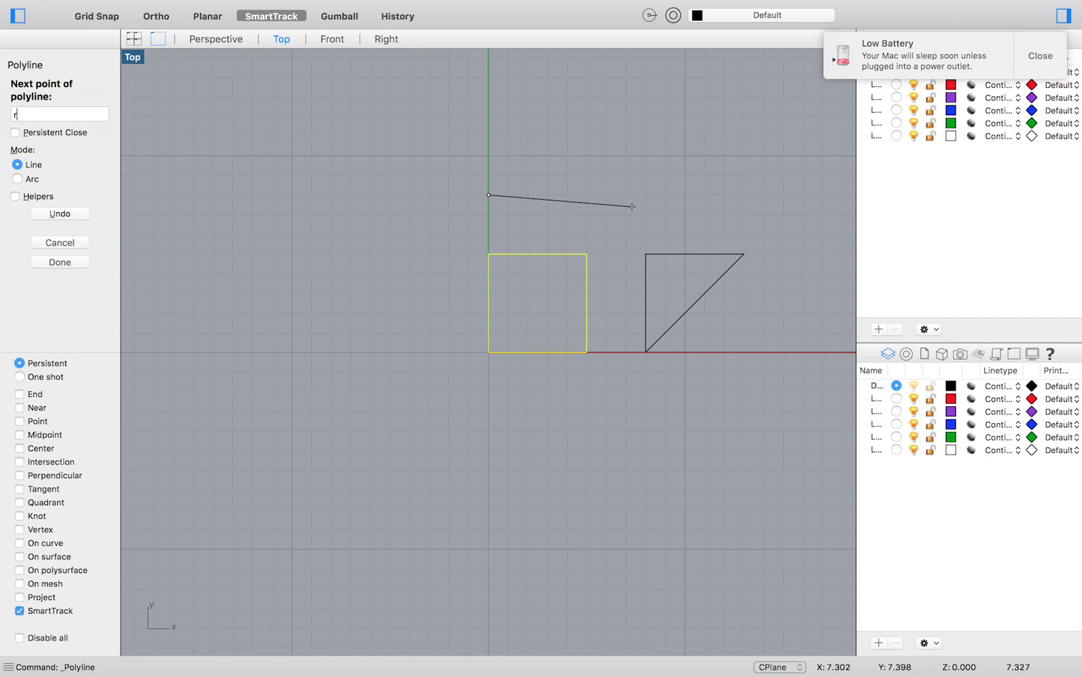
- Draw sides r5<0, r5<90 and r5<180, then close the polar square
{"action": "type", "text": "r5"}
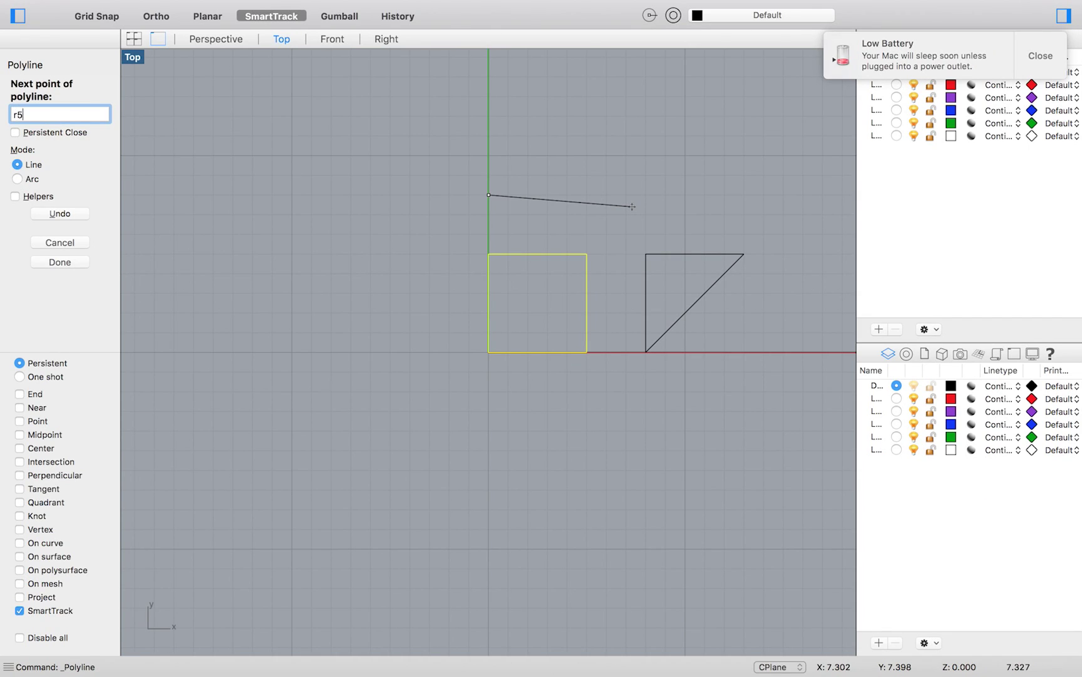
{"action": "type", "text": "<"}
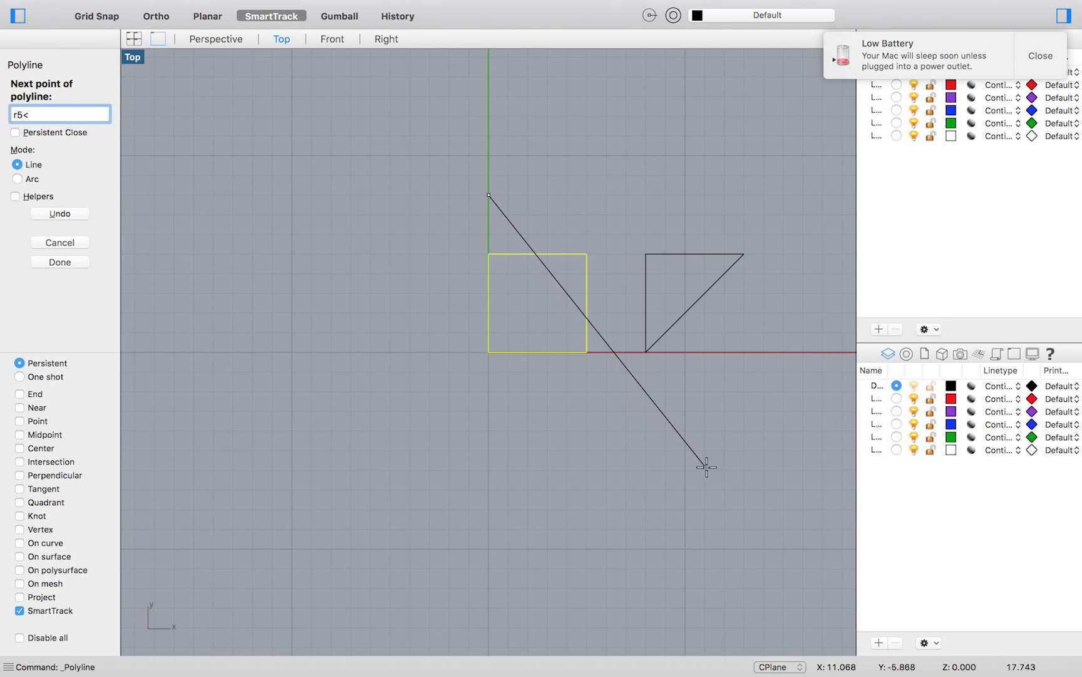
{"action": "type", "text": "0"}
{"action": "key", "text": "Return"}
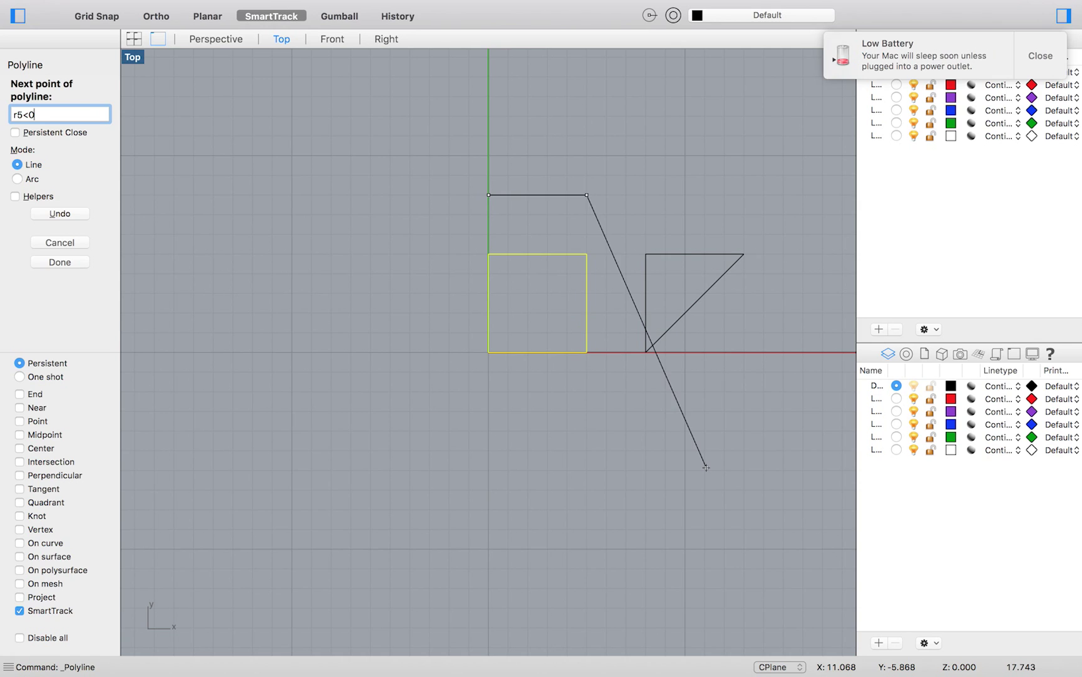
{"action": "type", "text": "r"}
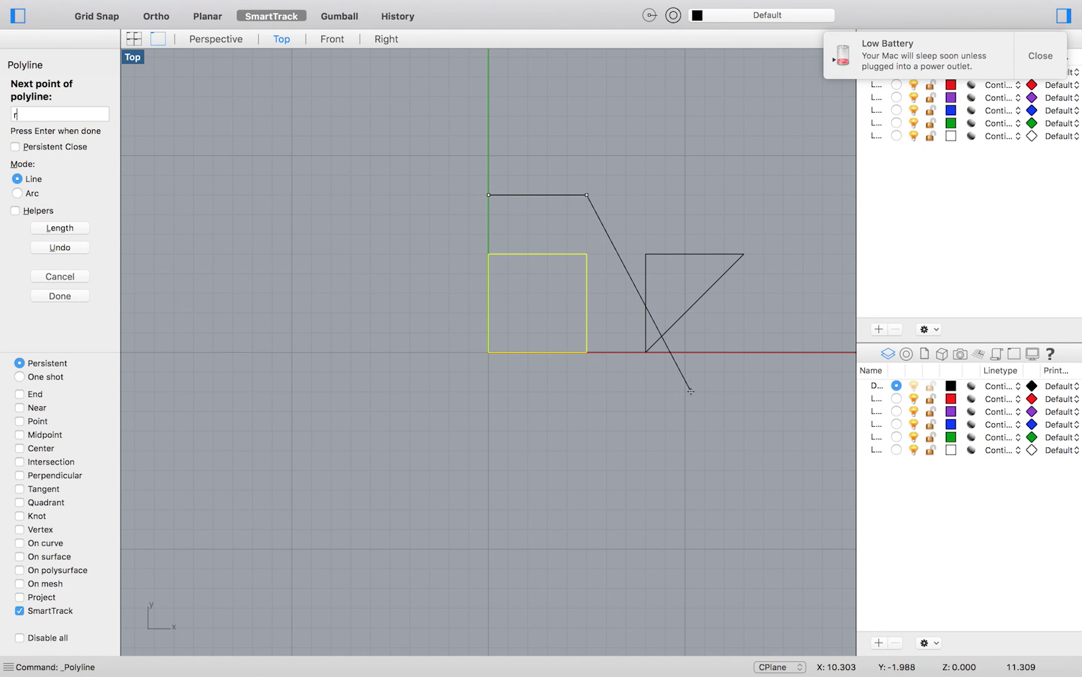
{"action": "type", "text": "5<"}
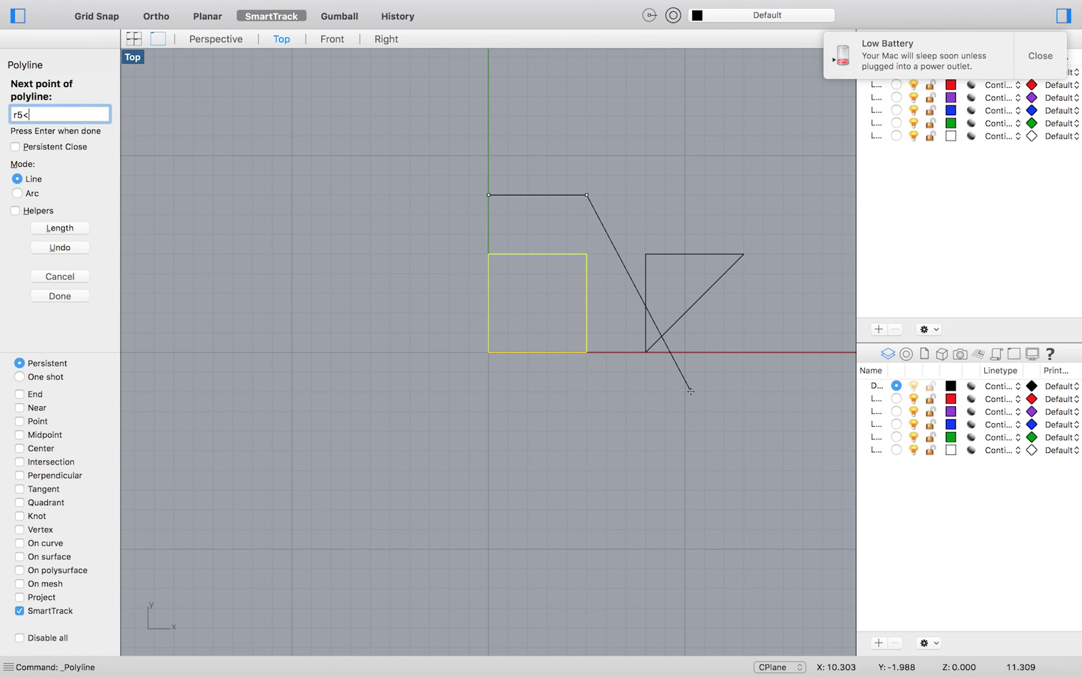
{"action": "type", "text": "90"}
{"action": "key", "text": "Return"}
{"action": "type", "text": "r5"}
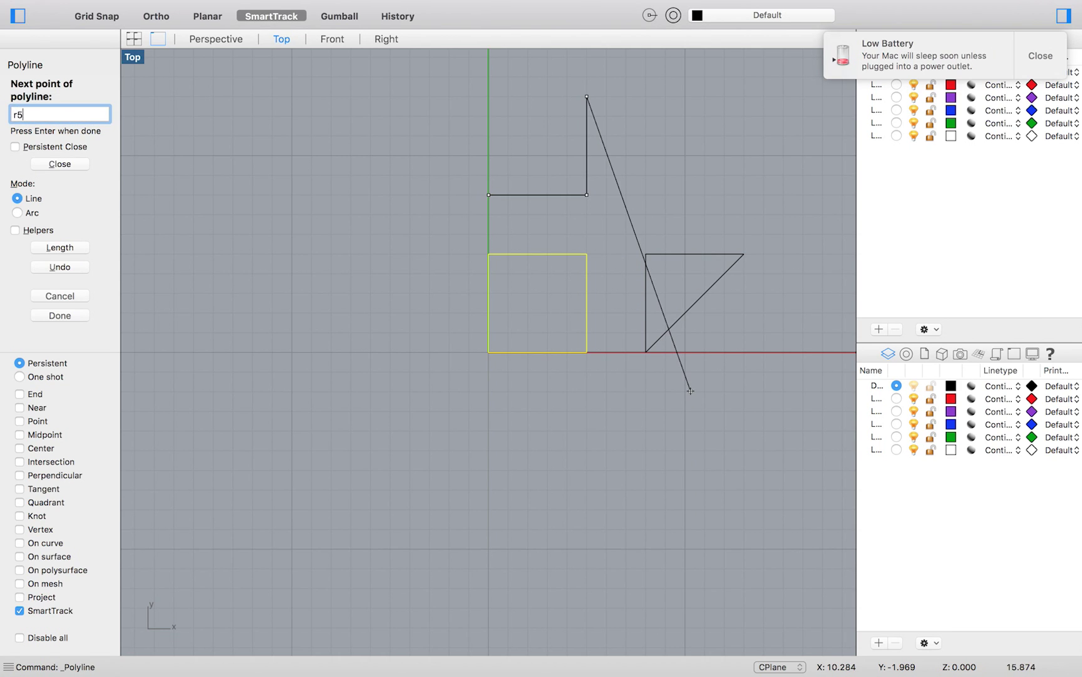
{"action": "type", "text": "<180"}
{"action": "key", "text": "Return"}
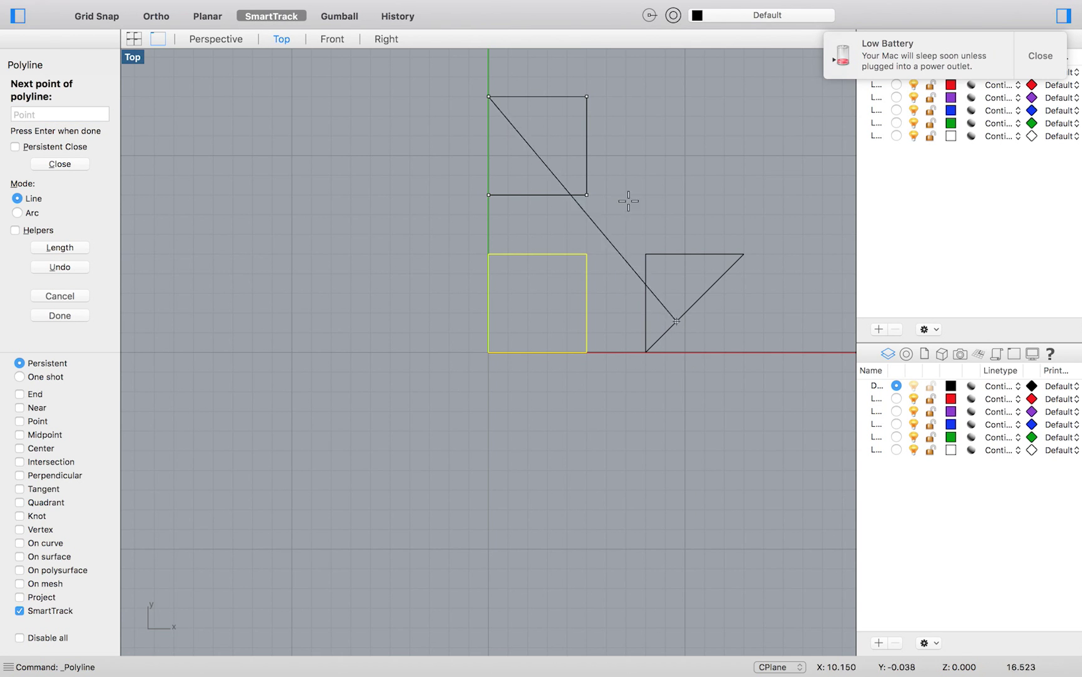
{"action": "left_click", "coordinate": [61, 165]}
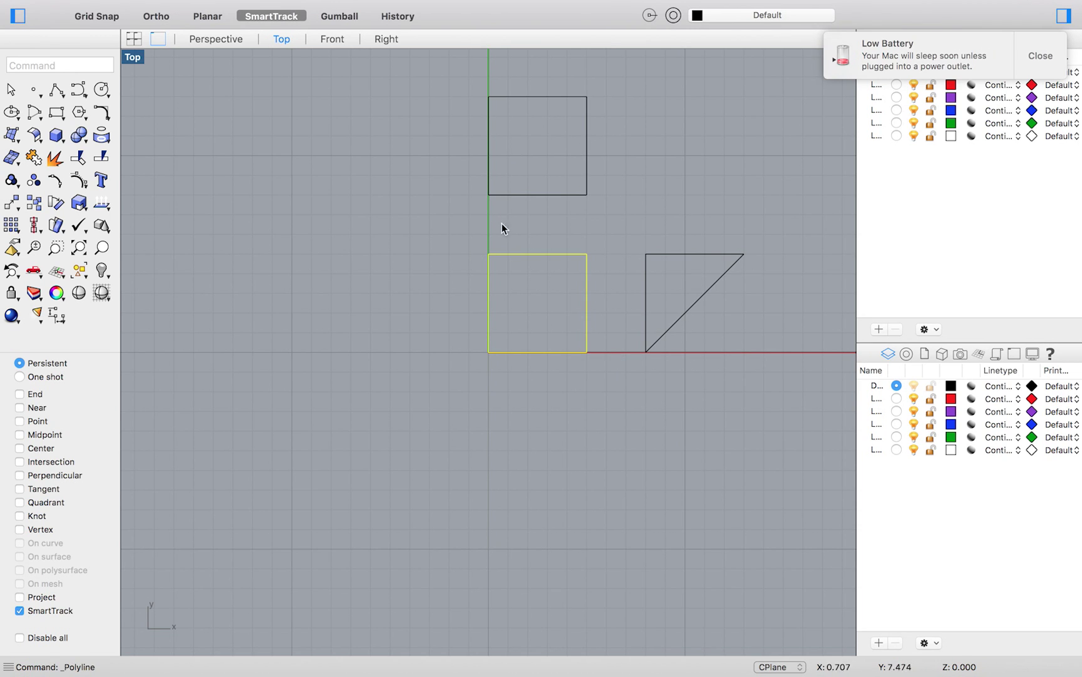
- Inspect the triangle and upper square, deselect everything, and pan to centre the shapes
{"action": "left_click", "coordinate": [718, 290]}
{"action": "left_click", "coordinate": [585, 188]}
{"action": "left_click", "coordinate": [711, 413]}
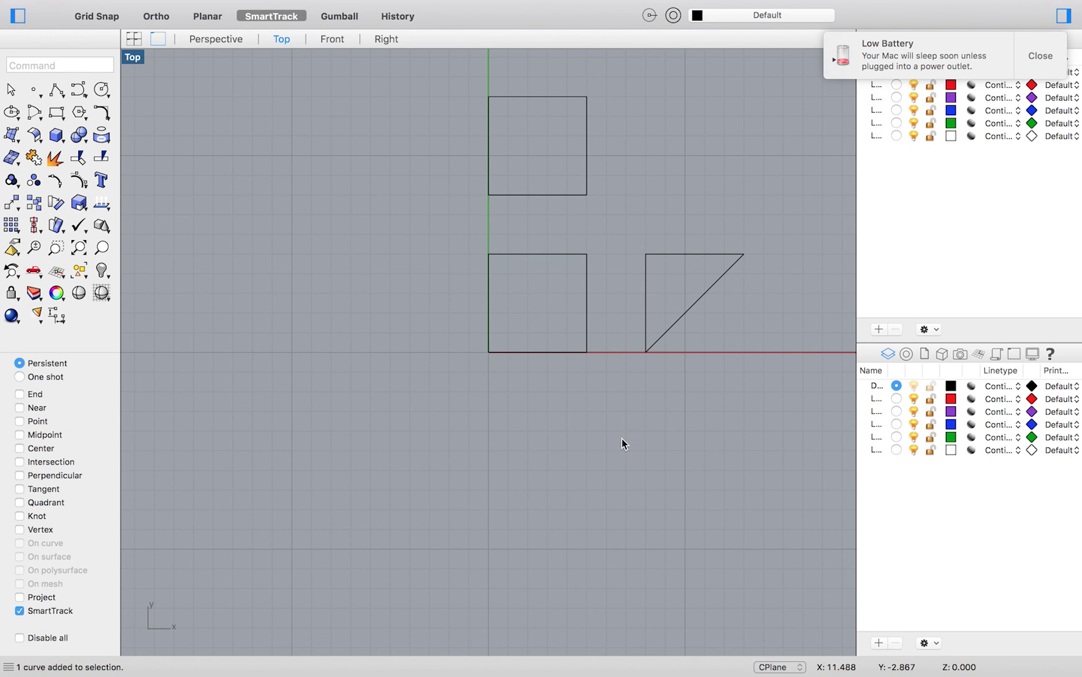
{"action": "scroll", "coordinate": [733, 397], "scroll_direction": "up", "scroll_amount": 5}
{"action": "scroll", "coordinate": [733, 397], "scroll_direction": "right", "scroll_amount": 5}
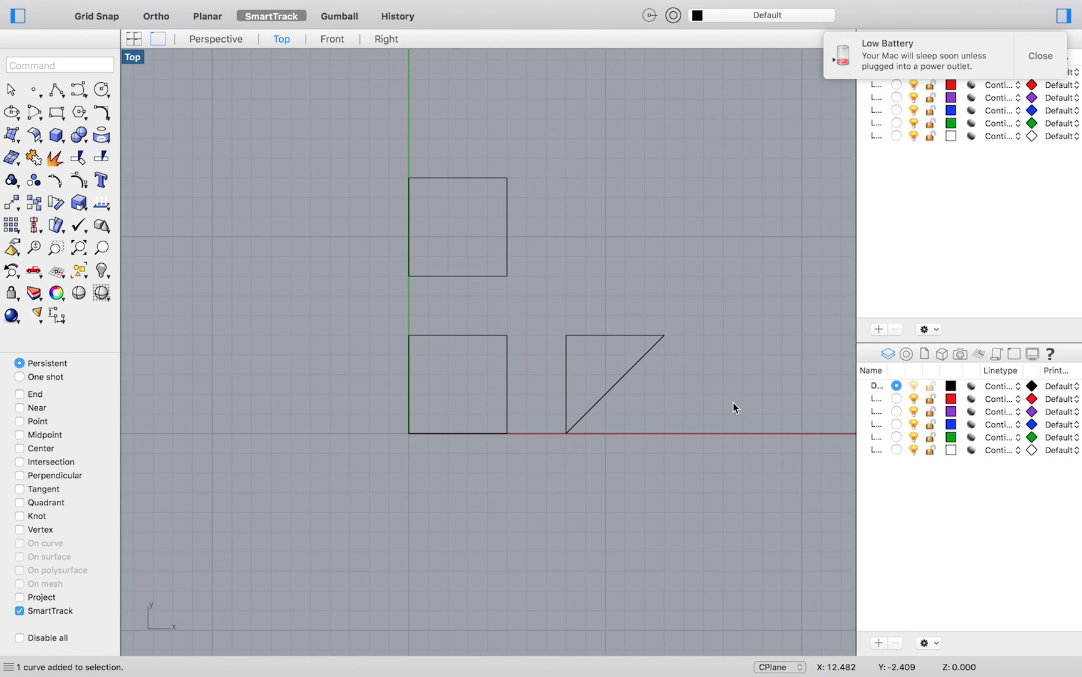
- In Preview, scroll past the Exercise 13 heading to Exercise 14 on page 53
{"action": "mouse_move", "coordinate": [860, 655]}
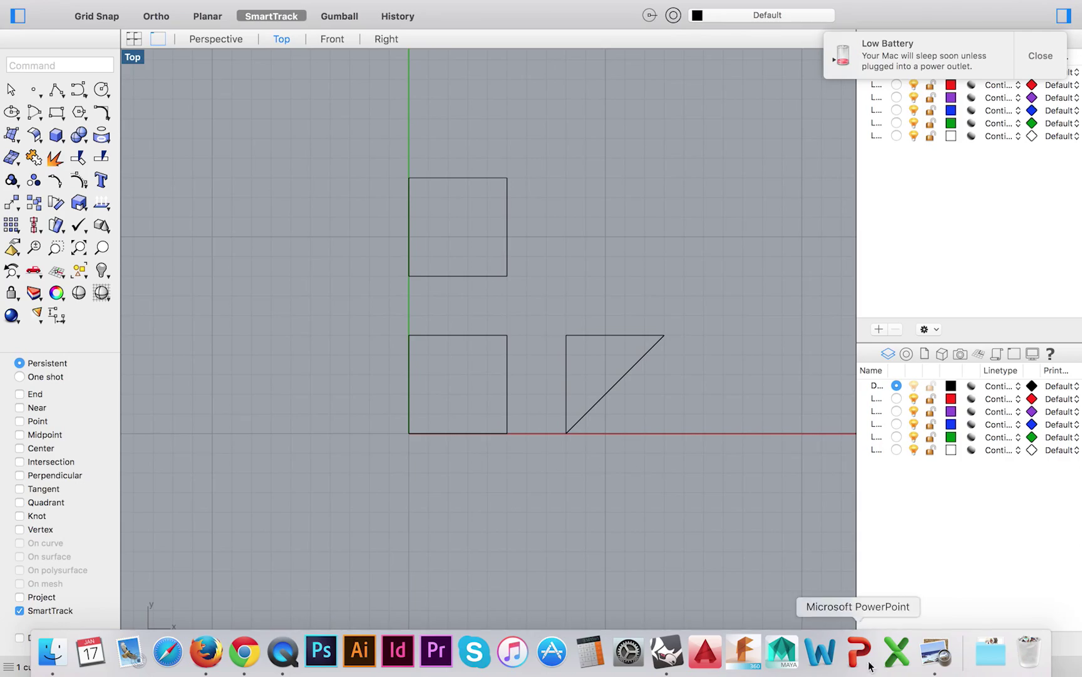
{"action": "left_click", "coordinate": [932, 655]}
{"action": "scroll", "coordinate": [552, 428], "scroll_direction": "down", "scroll_amount": 4}
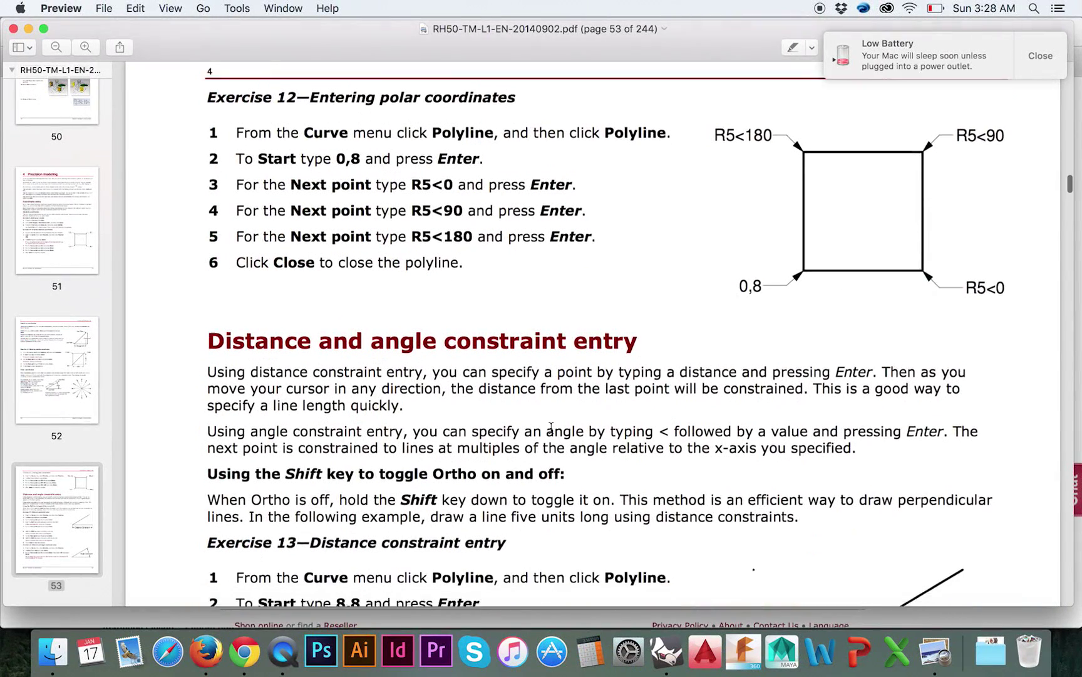
{"action": "scroll", "coordinate": [698, 463], "scroll_direction": "down", "scroll_amount": 2}
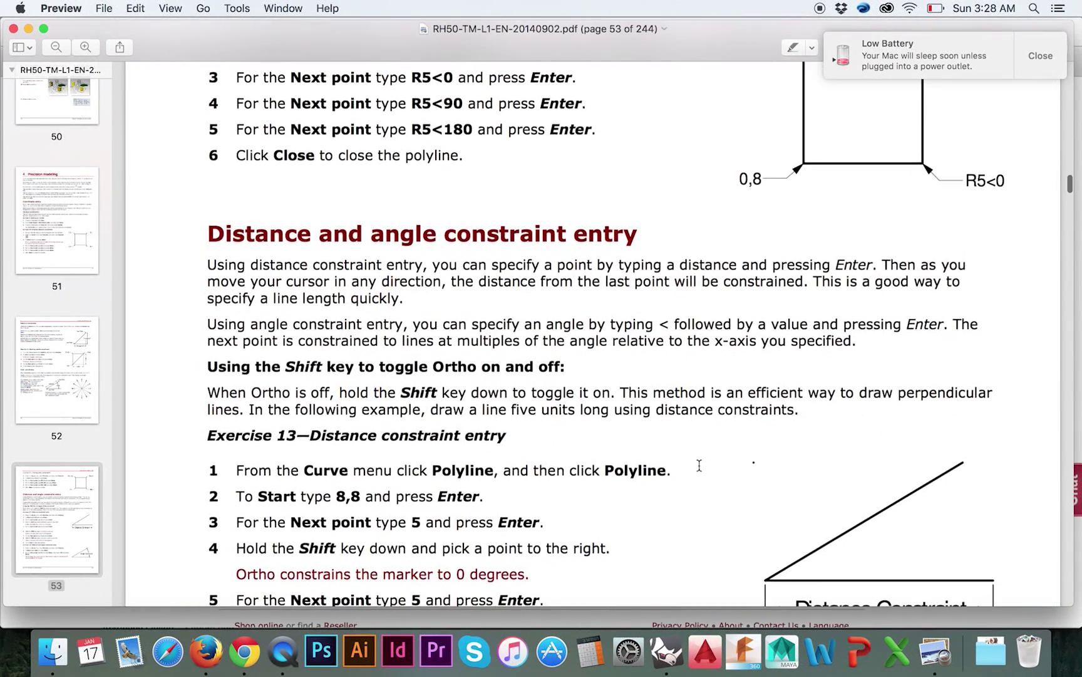
{"action": "scroll", "coordinate": [699, 466], "scroll_direction": "down", "scroll_amount": 2}
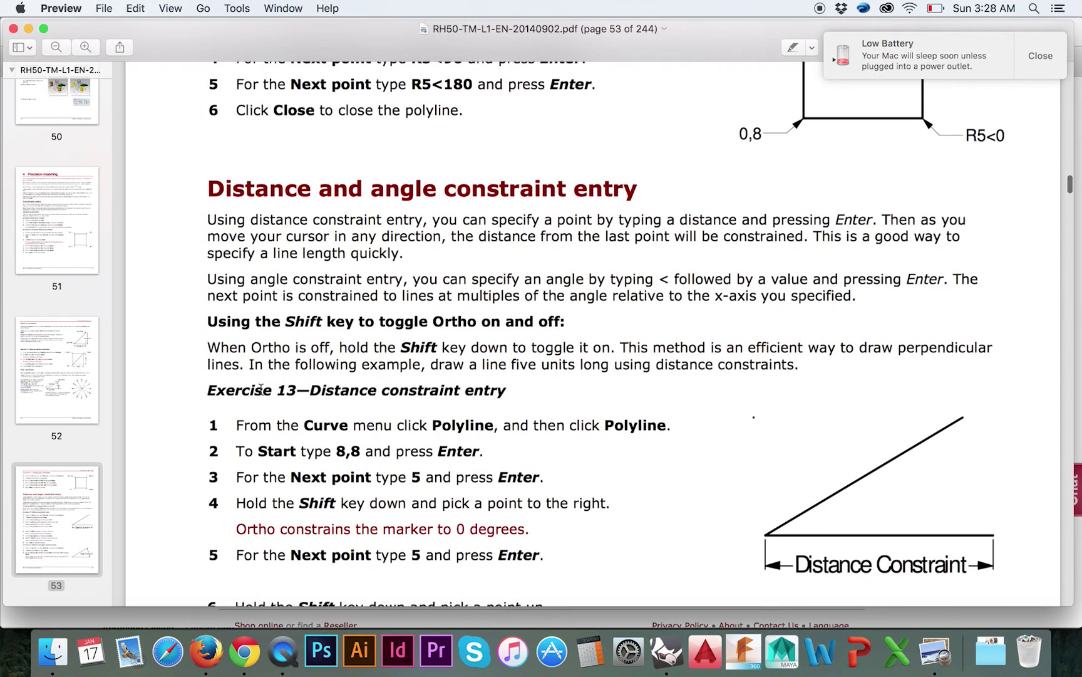
{"action": "left_click_drag", "start_coordinate": [207, 391], "coordinate": [299, 393]}
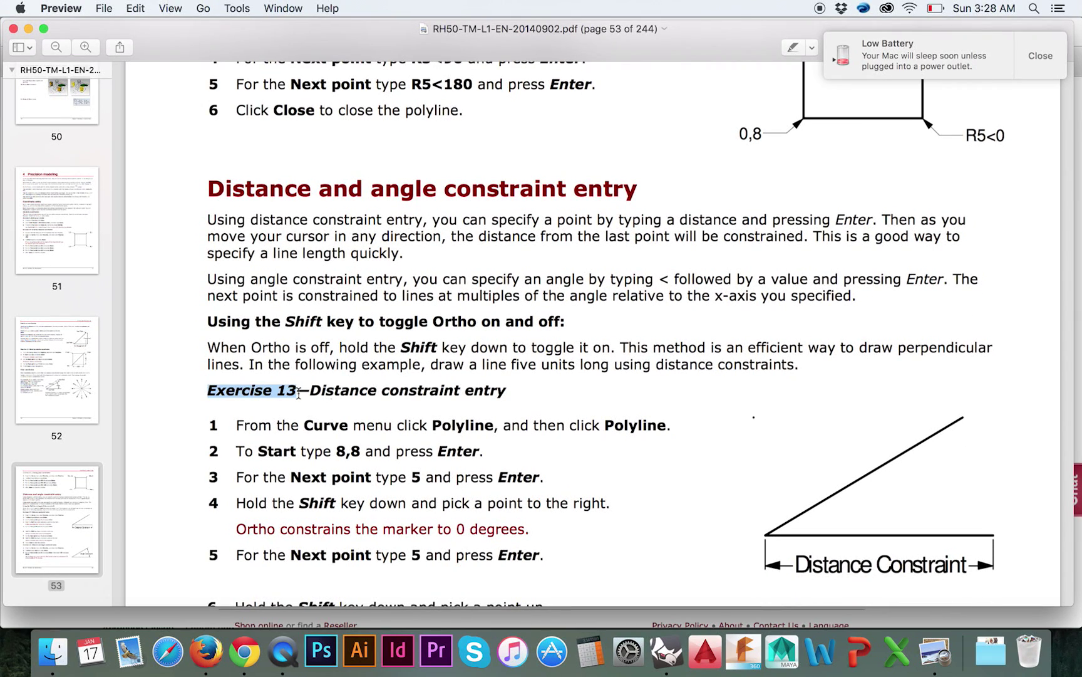
{"action": "scroll", "coordinate": [577, 449], "scroll_direction": "down", "scroll_amount": 10}
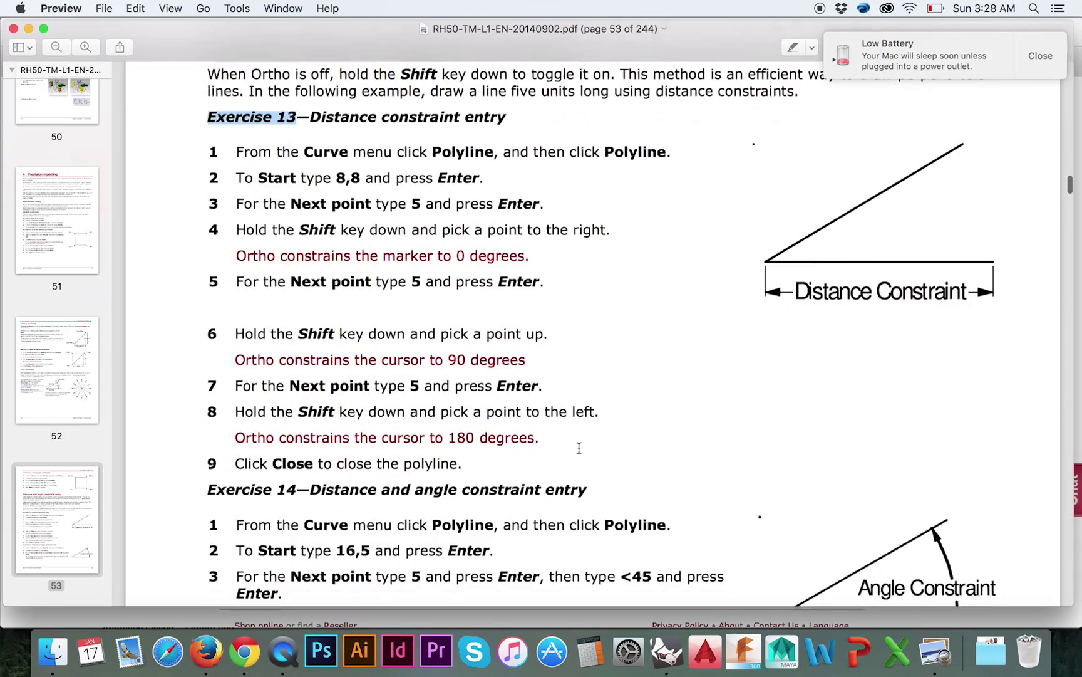
{"action": "scroll", "coordinate": [625, 473], "scroll_direction": "down", "scroll_amount": 20}
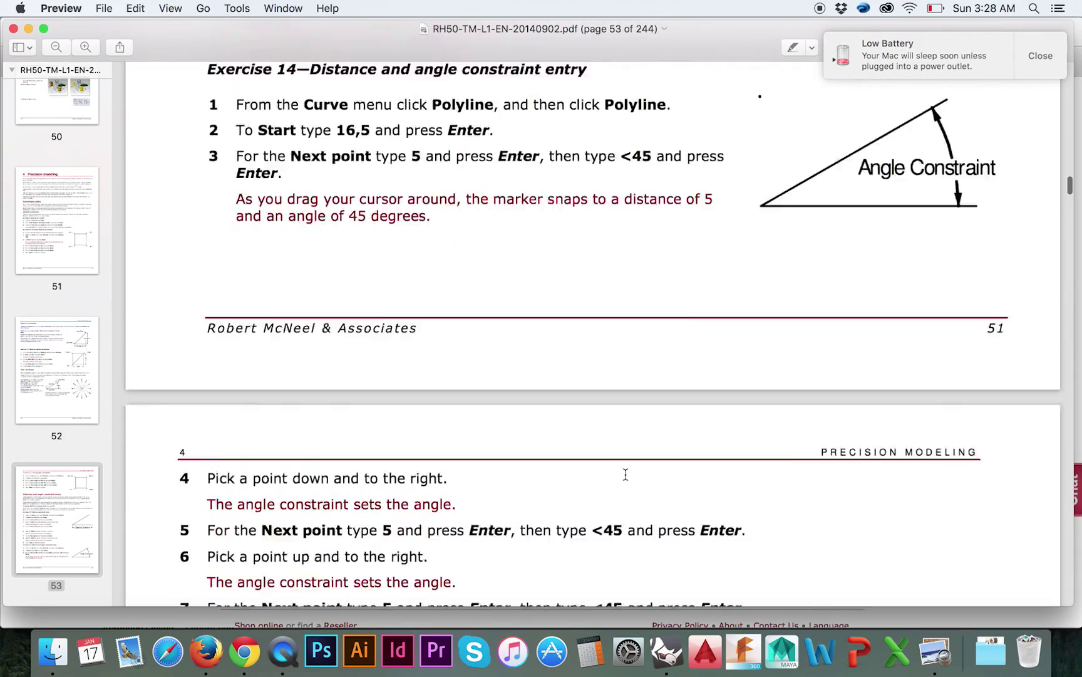